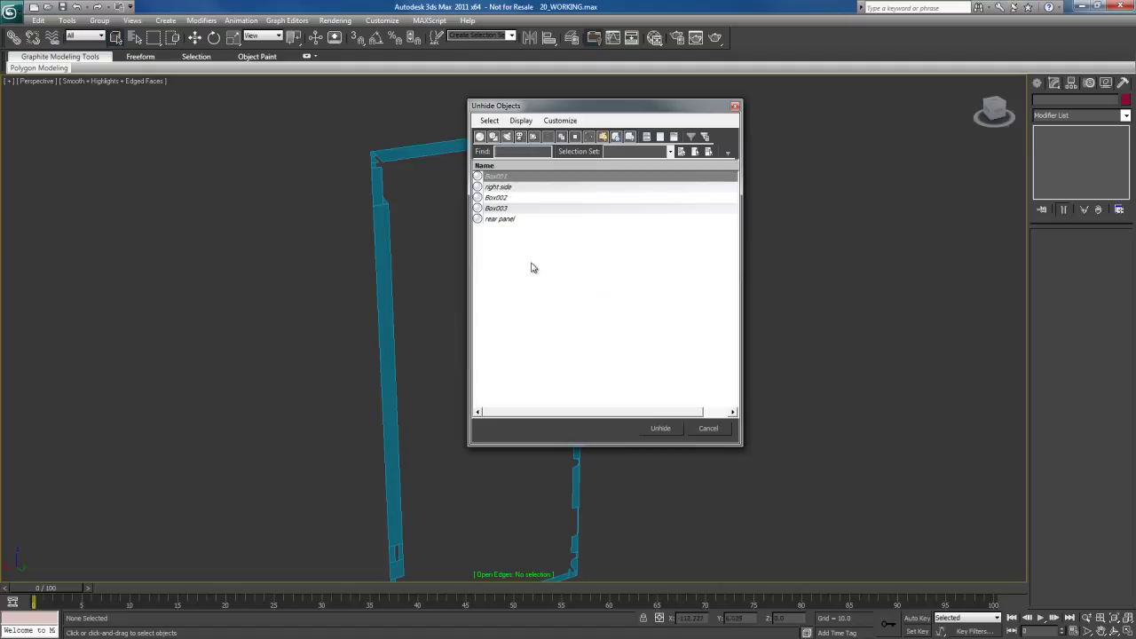
- Unhide the rear panel, select it and show it in the maximized Back view over the reference photo
click(512, 221)
double_click(512, 221)
click(483, 253)
alt+middle_drag(558, 309, 535, 317)
key(alt+w)
right_click(640, 260)
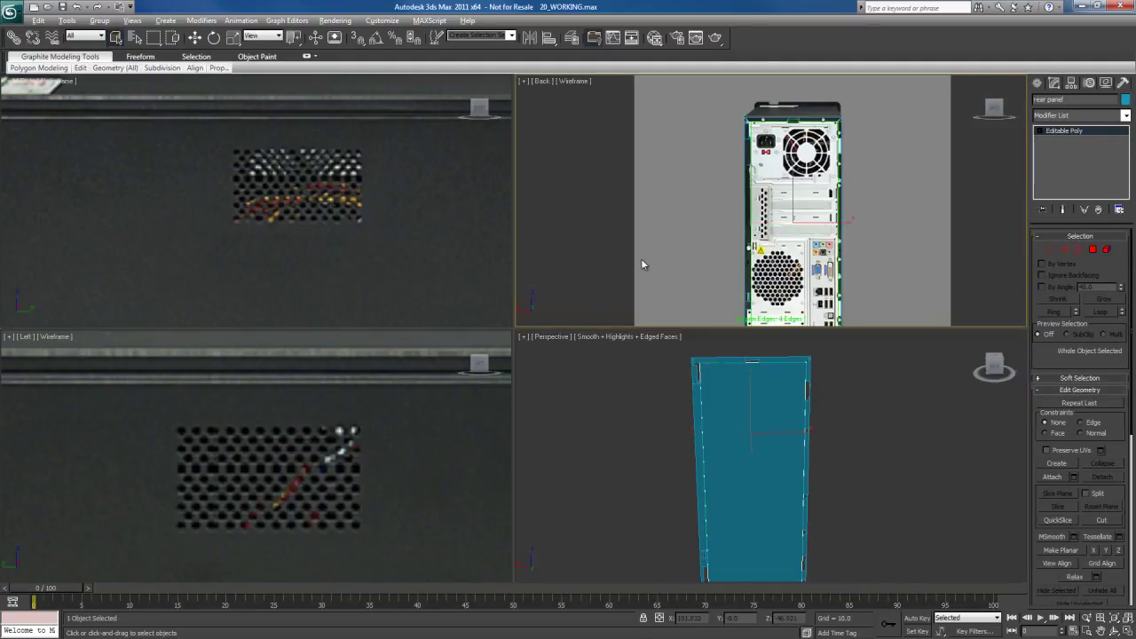
key(alt+w)
scroll(604, 305, up, 4)
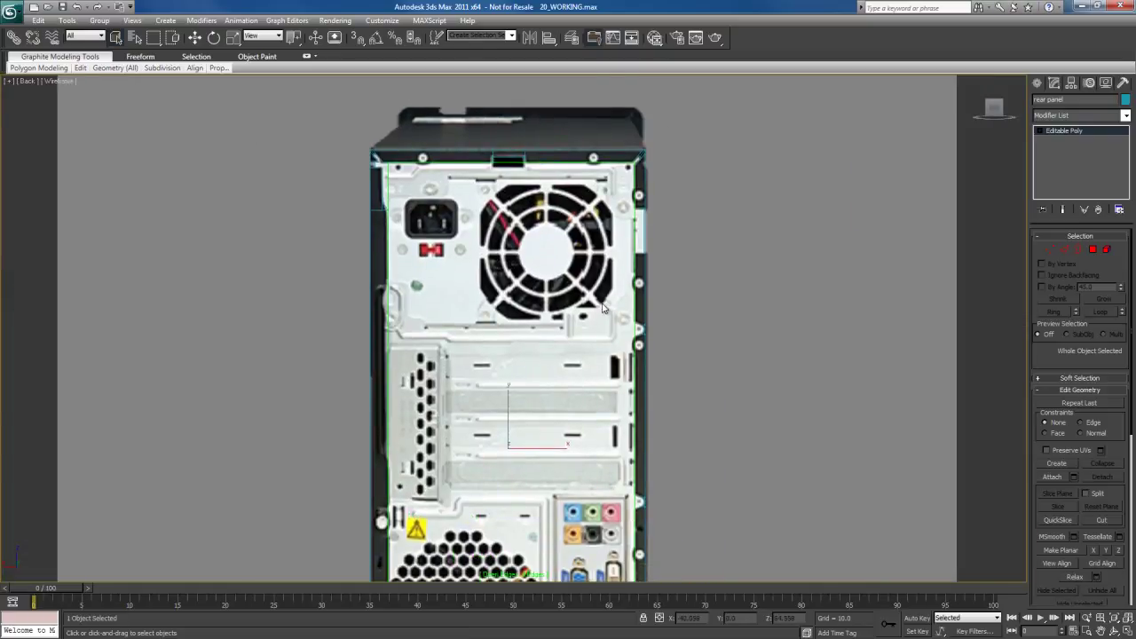
- Move the rear panel's right inner edge outward to the case's outer border in the reference photo
scroll(603, 304, down, 1)
scroll(603, 305, up, 3)
middle_drag(668, 314, 607, 343)
key(2)
drag(730, 281, 603, 368)
middle_drag(658, 357, 528, 335)
scroll(526, 337, up, 2)
middle_drag(604, 426, 570, 290)
scroll(571, 289, up, 3)
key(w)
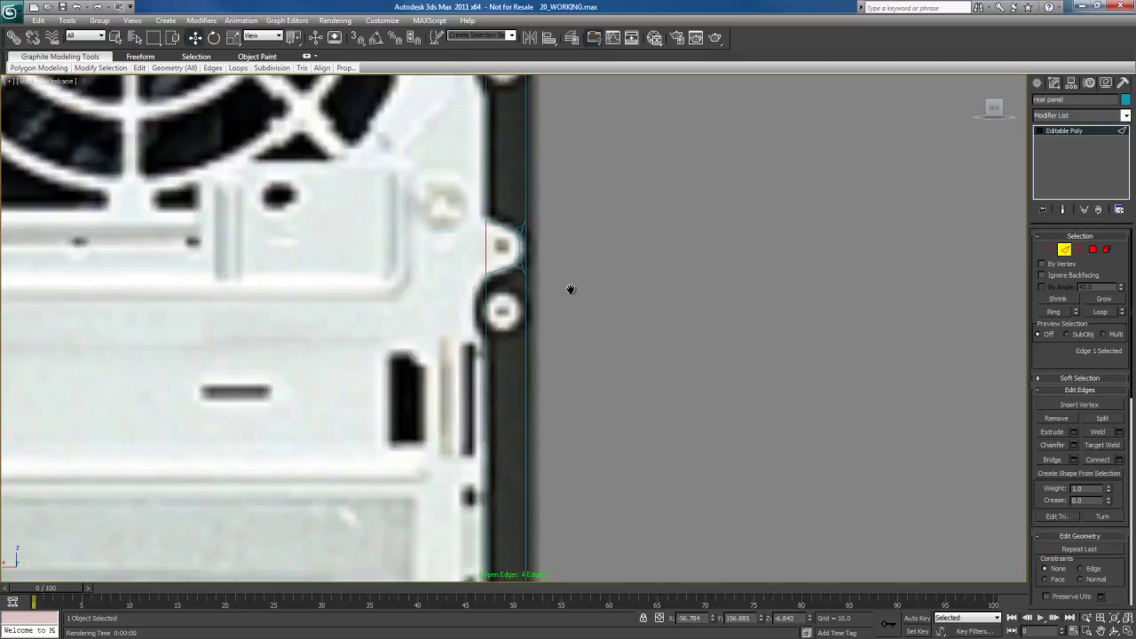
middle_drag(581, 386, 571, 259)
scroll(571, 260, down, 3)
middle_drag(588, 459, 579, 273)
scroll(540, 341, up, 3)
middle_drag(541, 340, 548, 307)
drag(507, 250, 545, 255)
scroll(486, 259, down, 6)
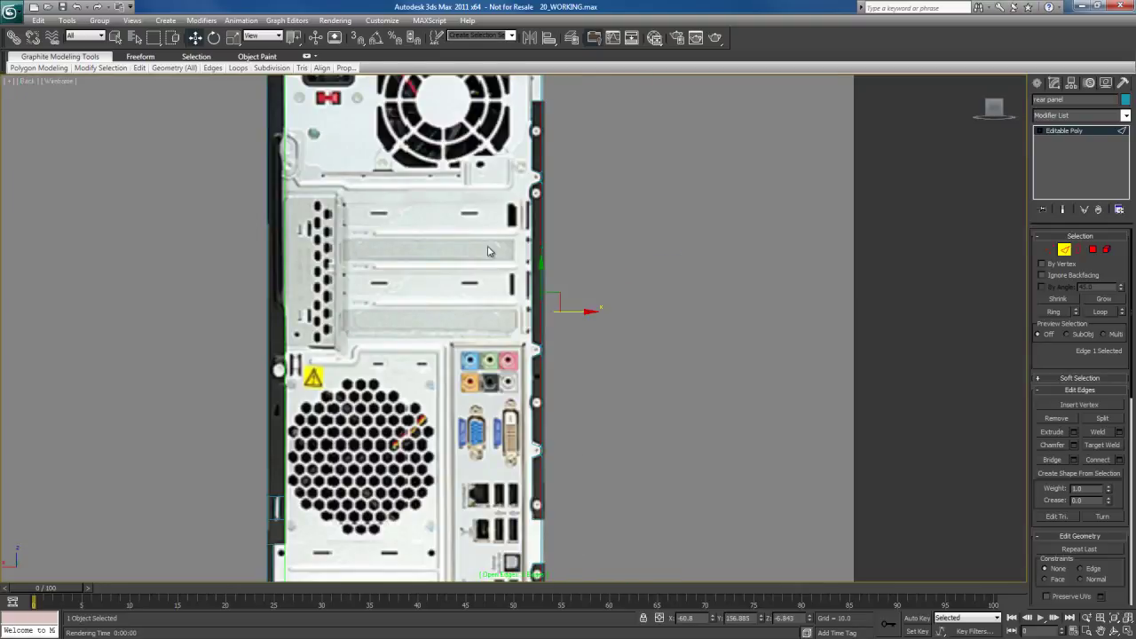
- Move the rear panel's upper inner edge up to the case's outer border
middle_drag(487, 260, 487, 348)
scroll(311, 80, up, 4)
ctrl+click(484, 272)
drag(588, 243, 586, 210)
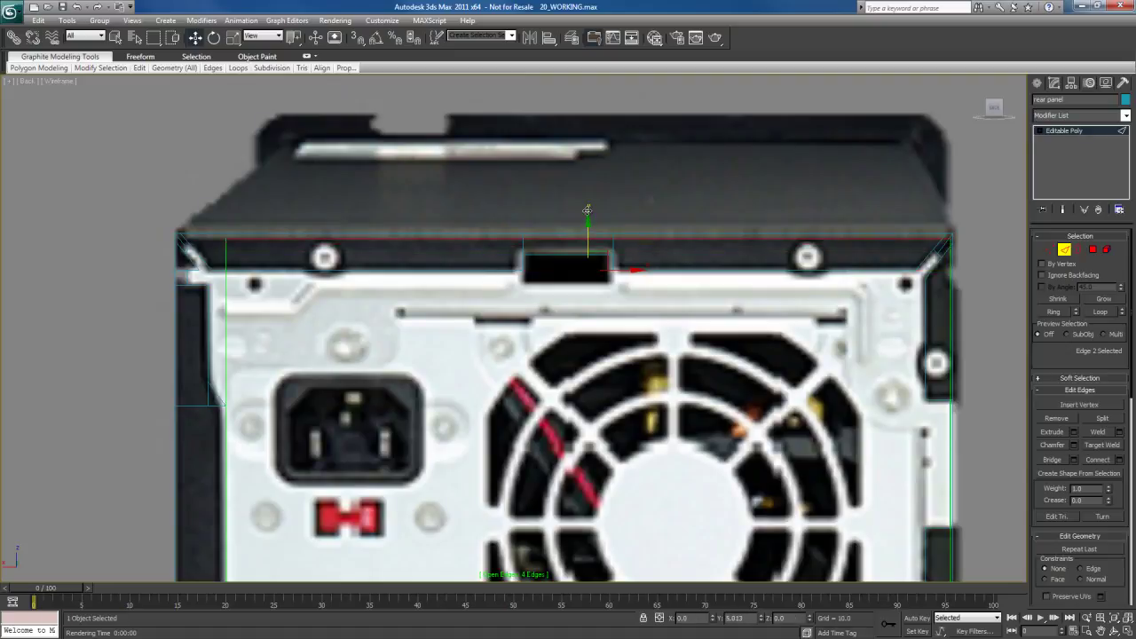
- Move the rear panel's left inner edge outward to the case's outer border
middle_drag(240, 394, 431, 381)
ctrl+click(417, 363)
middle_drag(473, 499, 480, 233)
middle_drag(458, 471, 464, 240)
middle_drag(483, 517, 490, 219)
drag(475, 304, 428, 305)
- Move the rear panel's lower inner edge down to the case's outer border
mouse_move(474, 160)
middle_down()
mouse_move(491, 337)
mouse_move(486, 478)
middle_up()
middle_drag(459, 181, 474, 497)
scroll(466, 441, down, 3)
middle_drag(466, 441, 508, 468)
scroll(508, 469, up, 1)
scroll(508, 469, down, 5)
scroll(535, 351, up, 5)
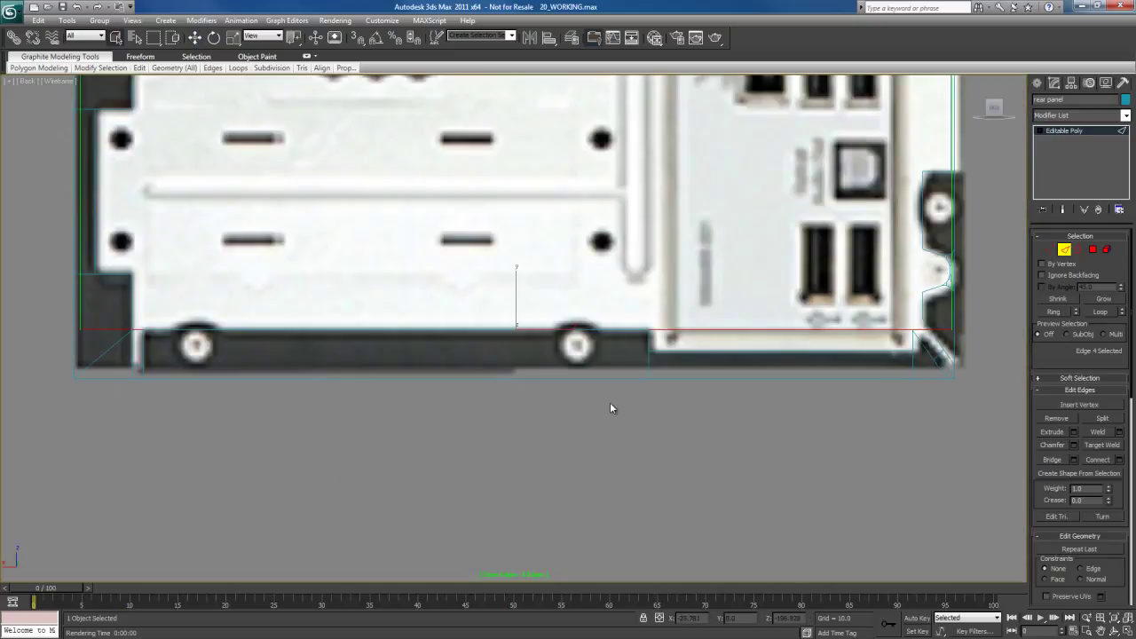
key(w)
drag(516, 293, 518, 329)
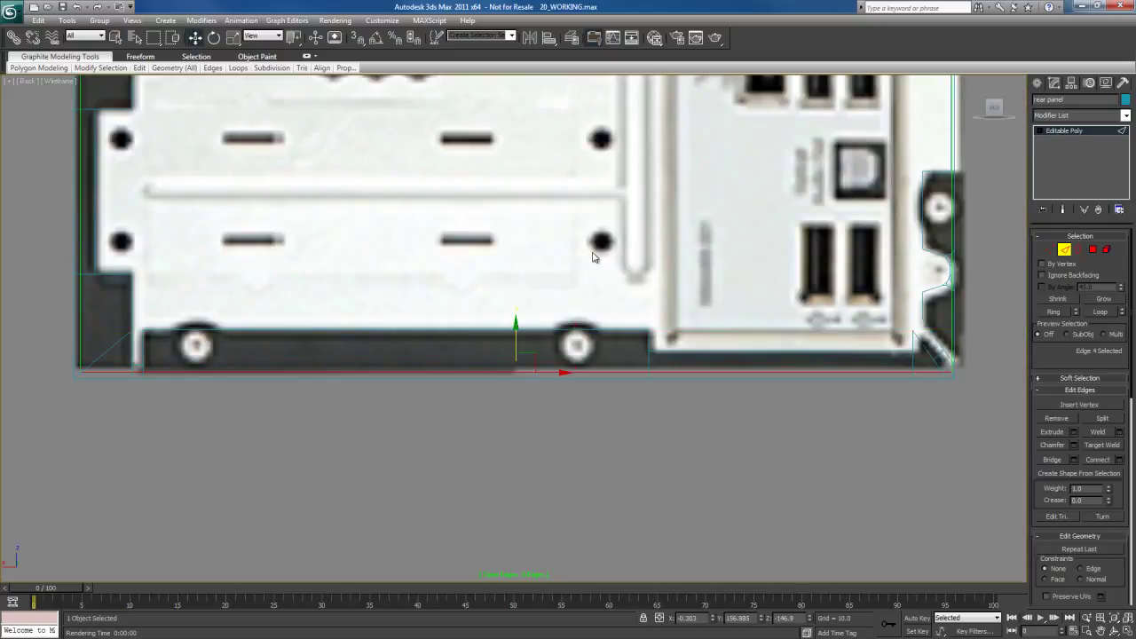
- Render the Back view at the panel's lower and upper ends to check its coverage, and close each render
scroll(563, 274, down, 3)
scroll(533, 277, up, 1)
scroll(530, 279, down, 1)
key(shift+q)
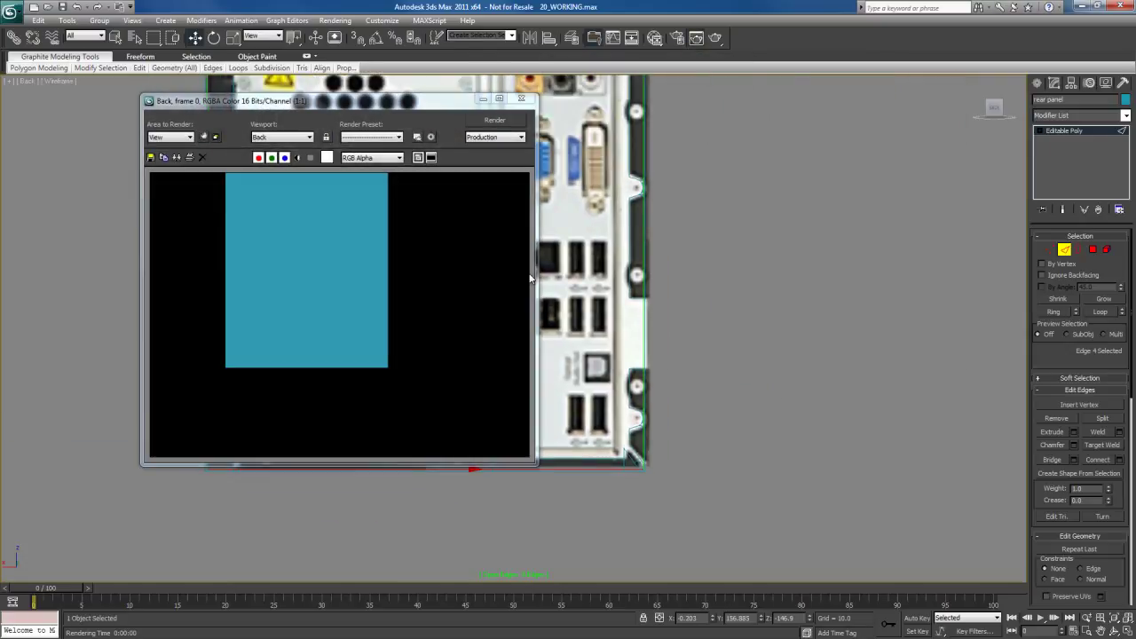
click(521, 98)
middle_drag(550, 148, 561, 415)
key(shift+q)
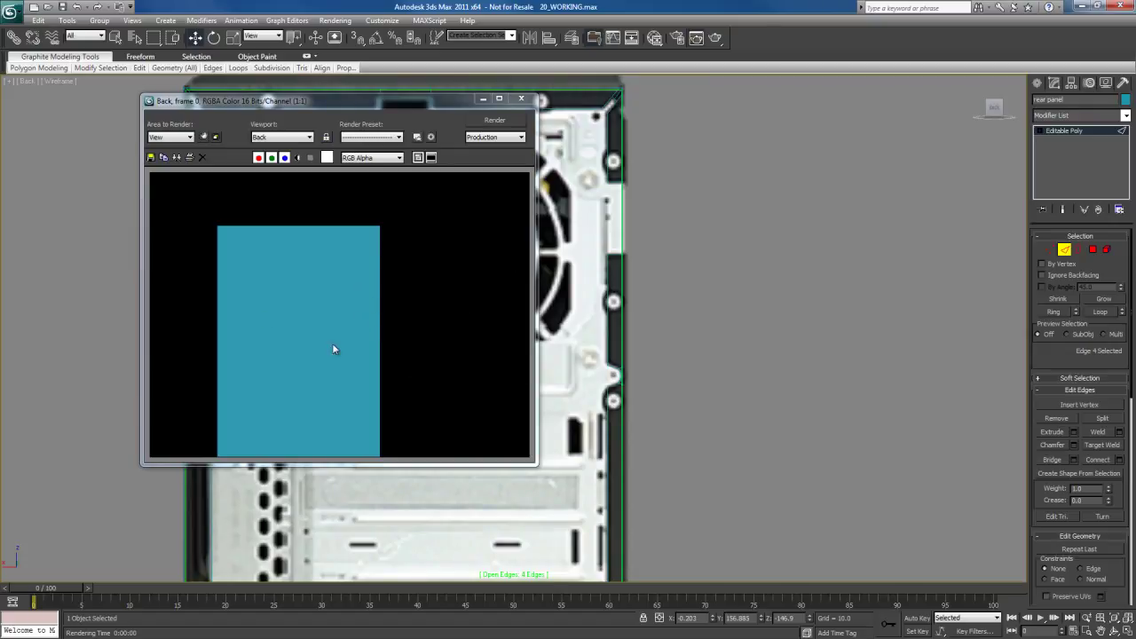
click(521, 99)
- Examine the reference photo's power supply, expansion slots, fan vent and port plate to plan the panel cuts
middle_drag(487, 357, 513, 330)
scroll(533, 320, down, 3)
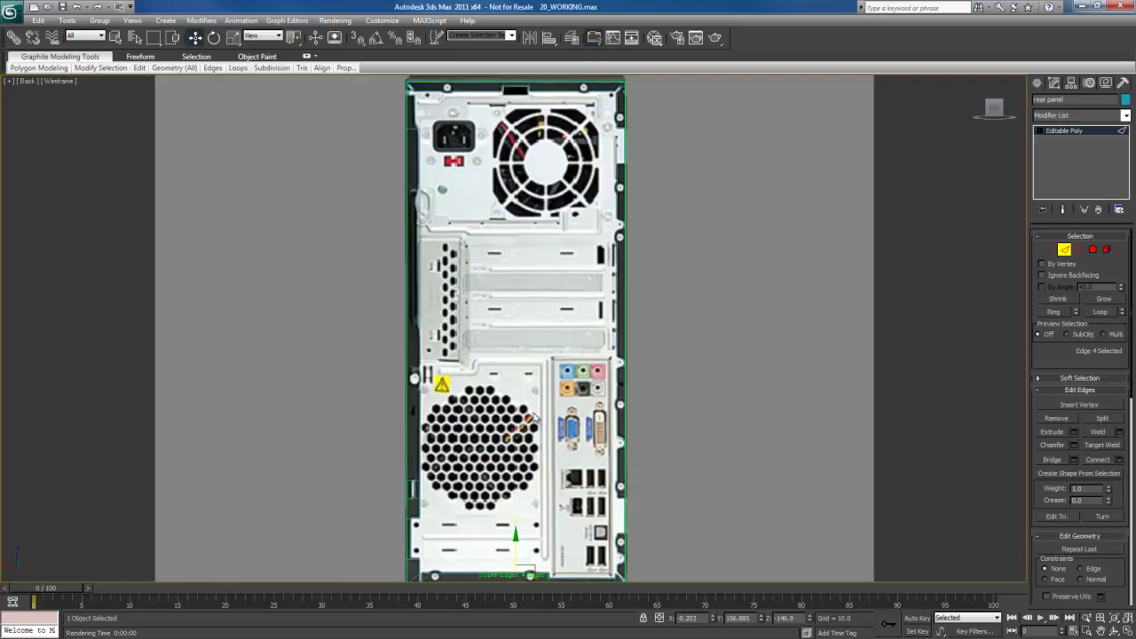
mouse_move(534, 459)
middle_down()
mouse_move(531, 398)
mouse_move(533, 436)
middle_up()
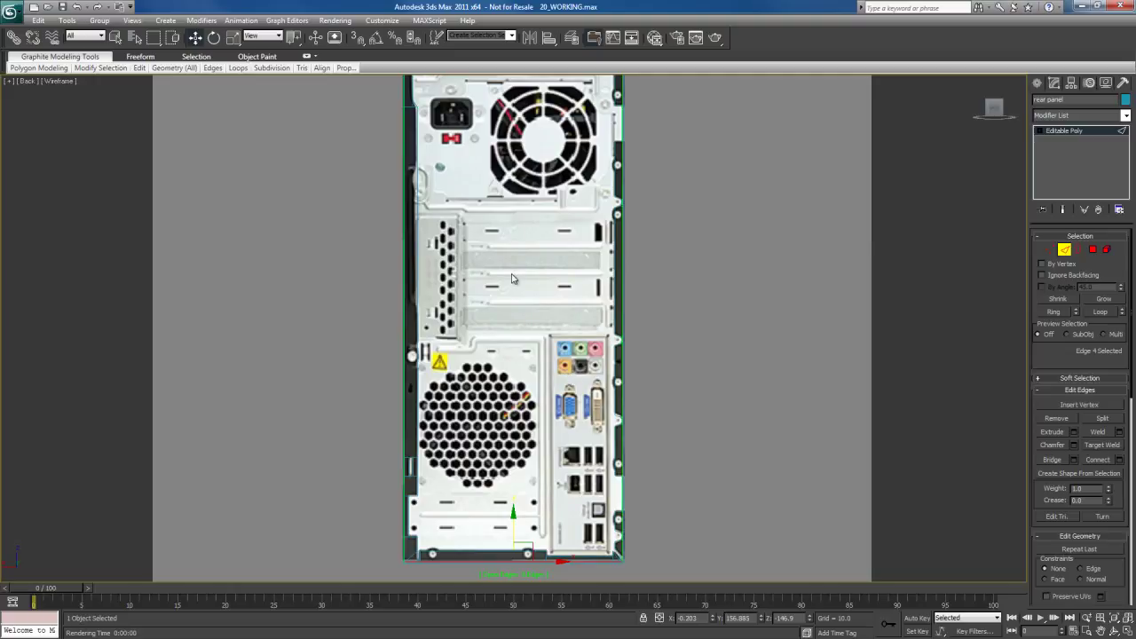
middle_drag(508, 296, 506, 389)
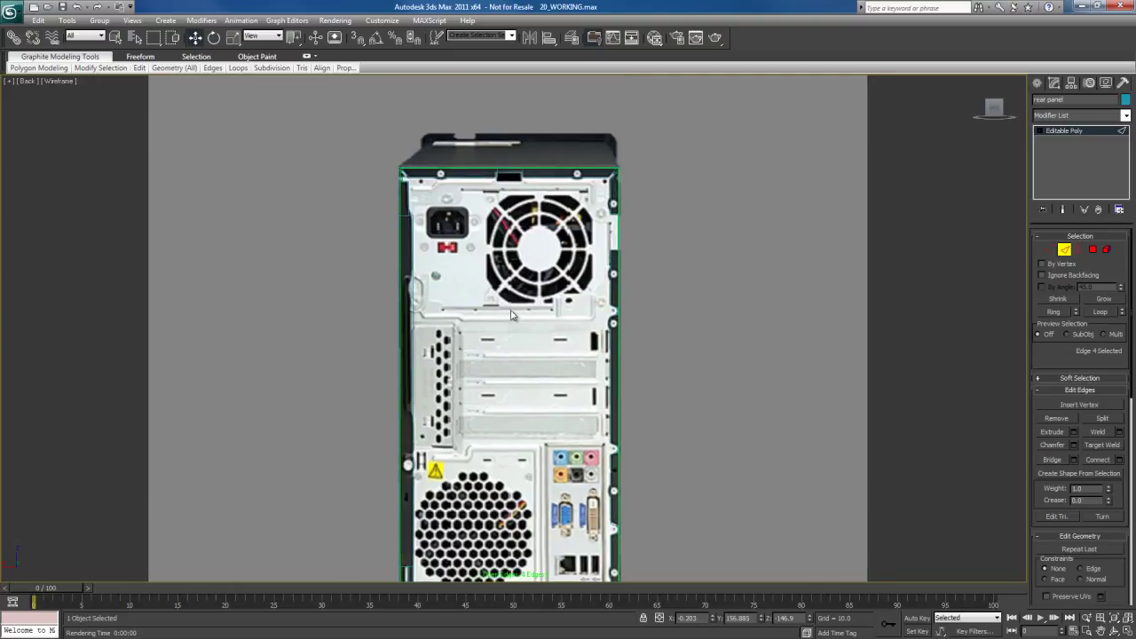
middle_drag(517, 415, 514, 318)
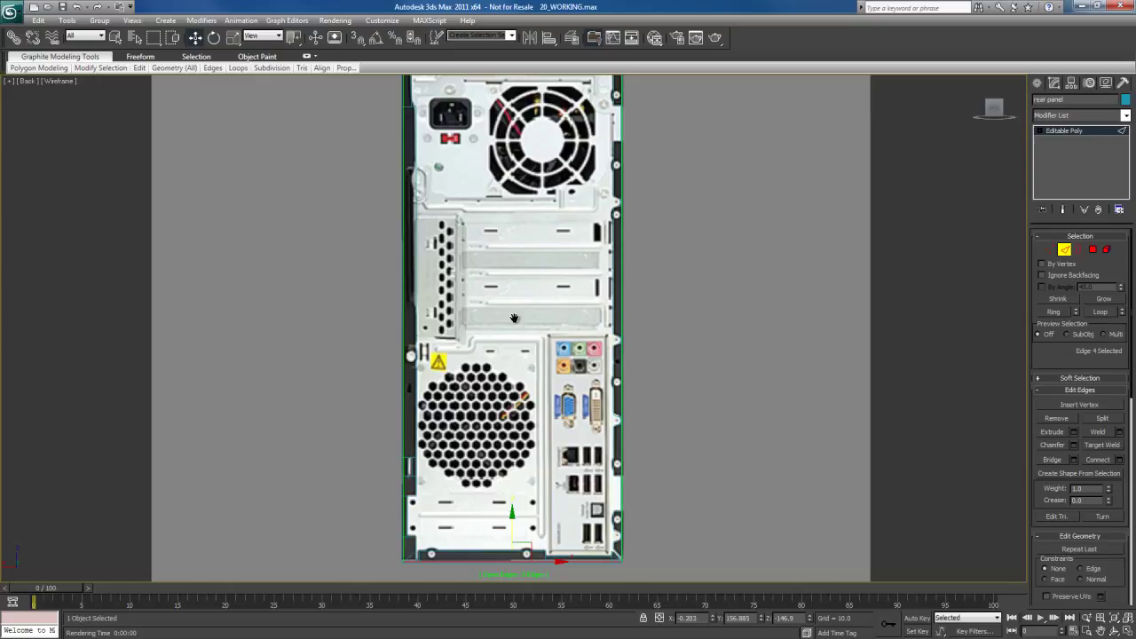
middle_drag(523, 317, 520, 350)
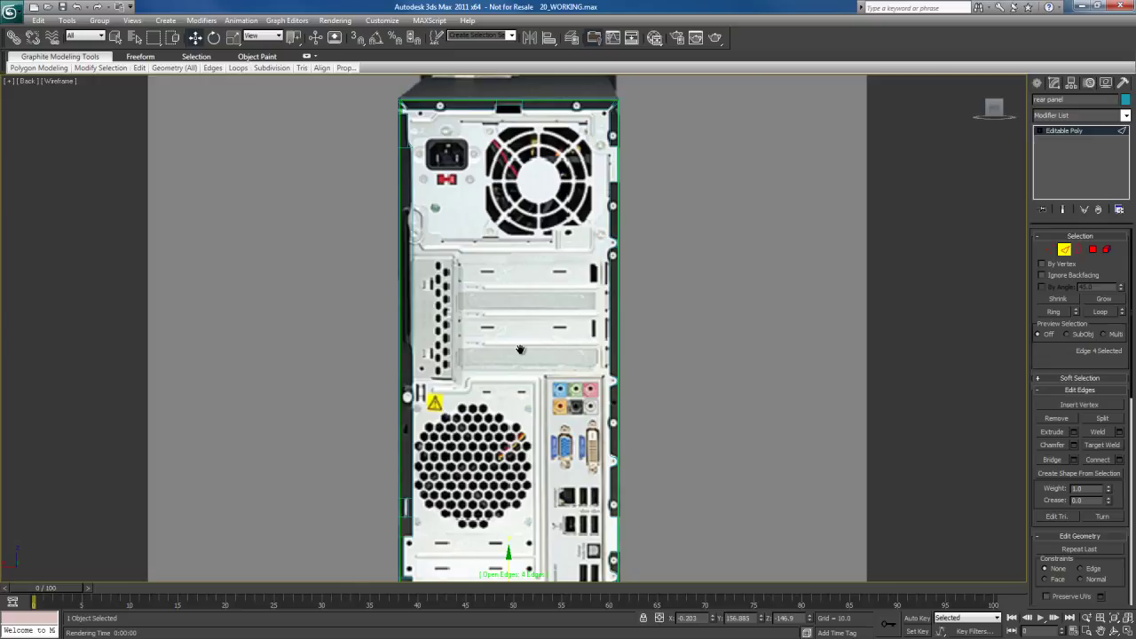
middle_drag(522, 365, 519, 333)
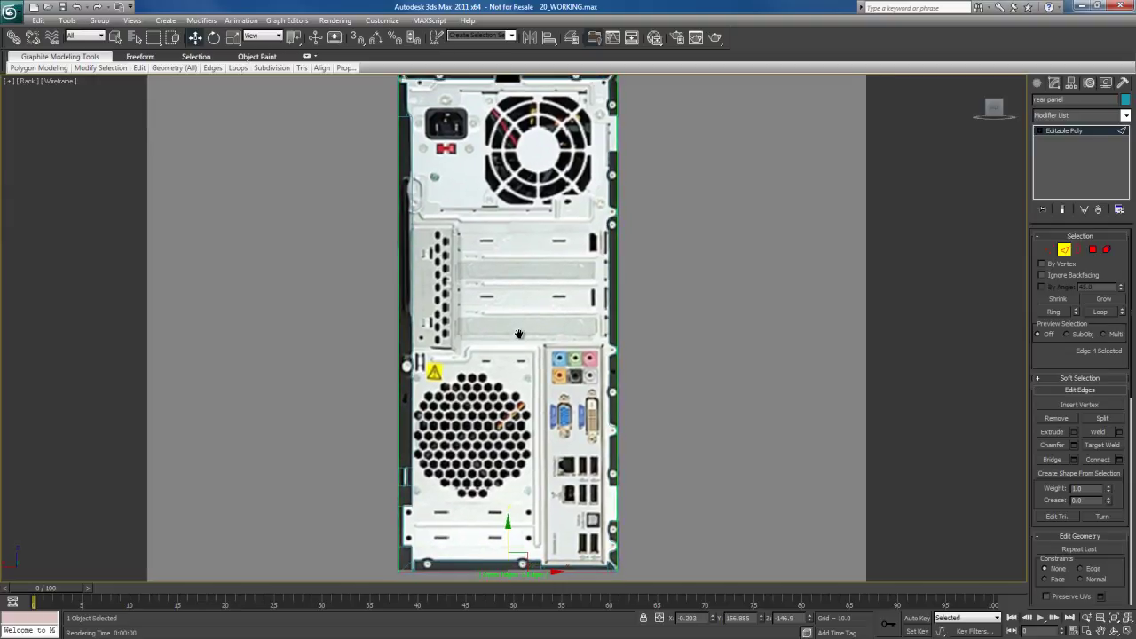
key(shift+z)
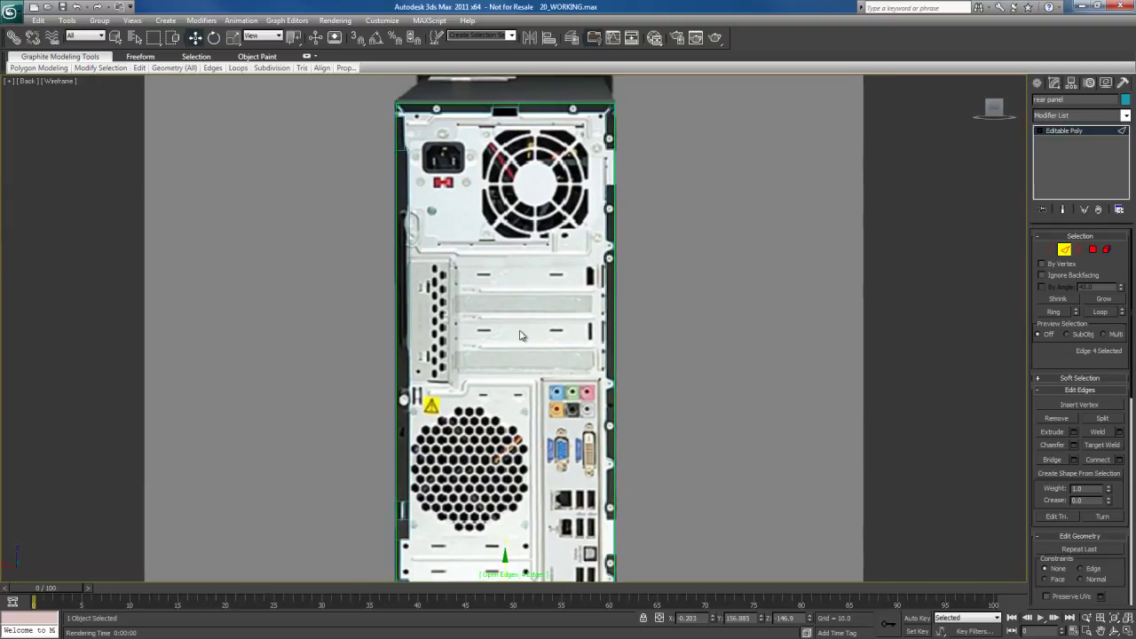
middle_drag(516, 358, 518, 338)
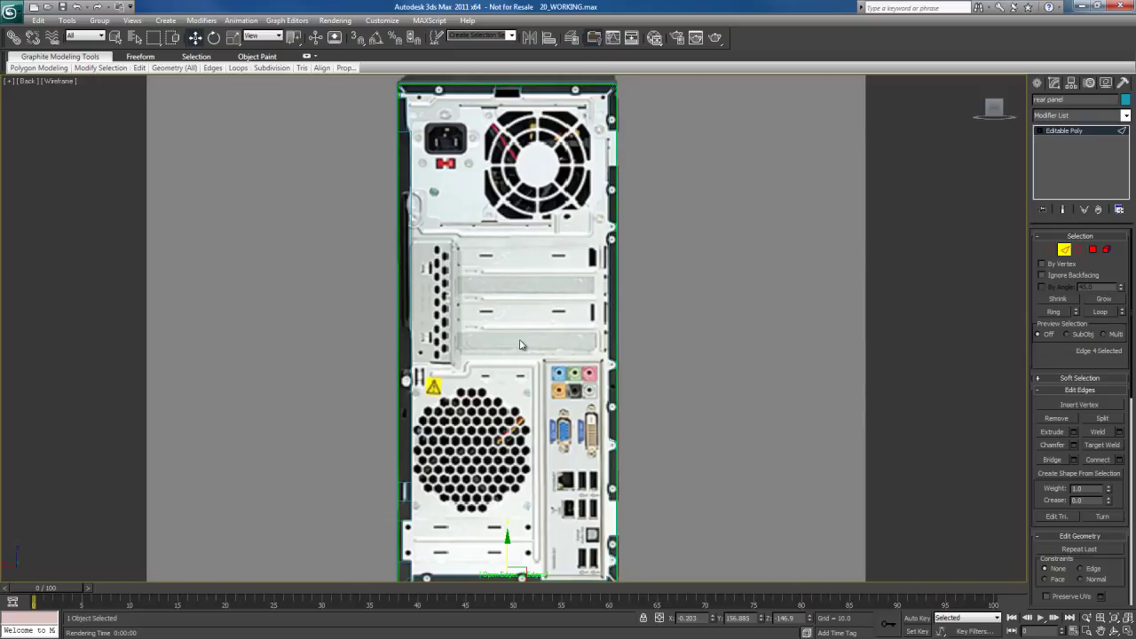
middle_drag(520, 288, 511, 314)
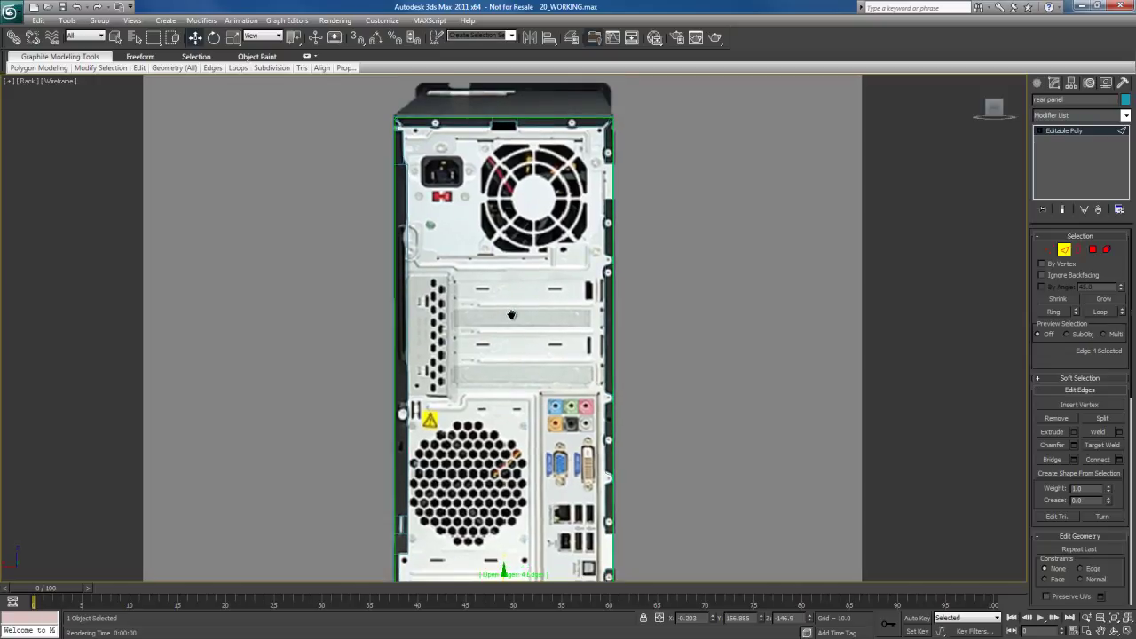
key(shift+z)
middle_drag(506, 271, 509, 297)
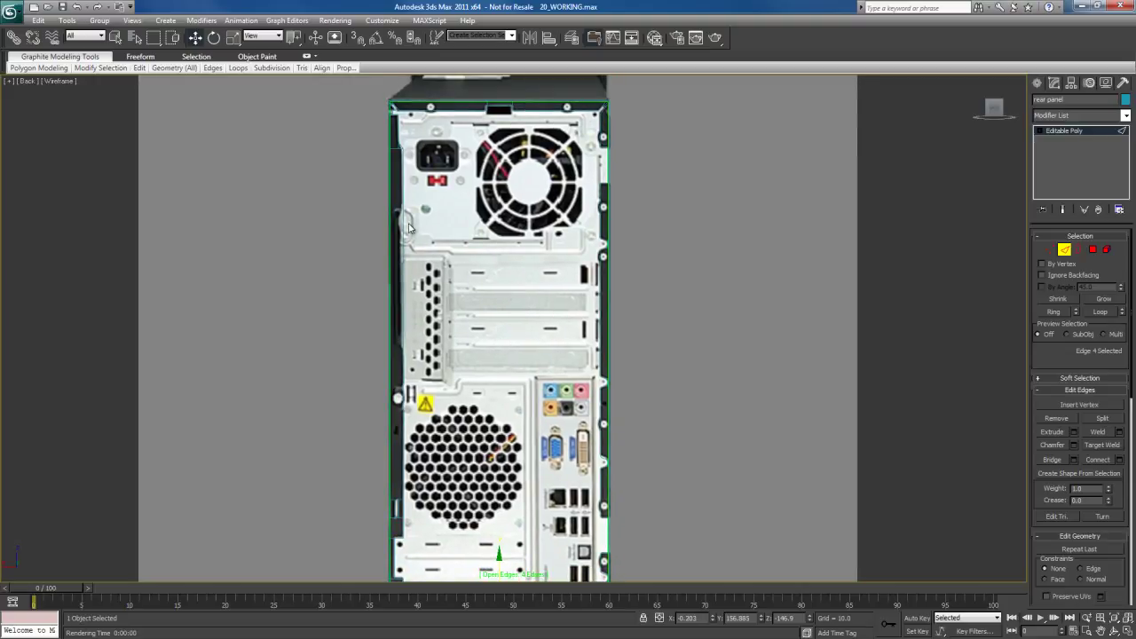
middle_drag(521, 264, 519, 284)
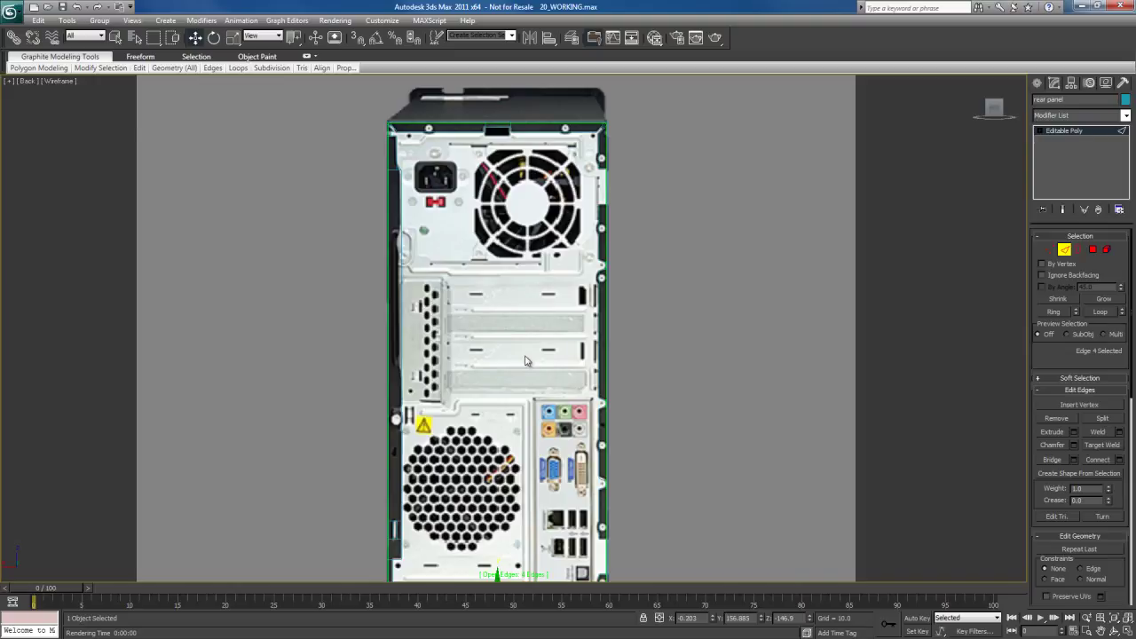
middle_drag(528, 349, 519, 315)
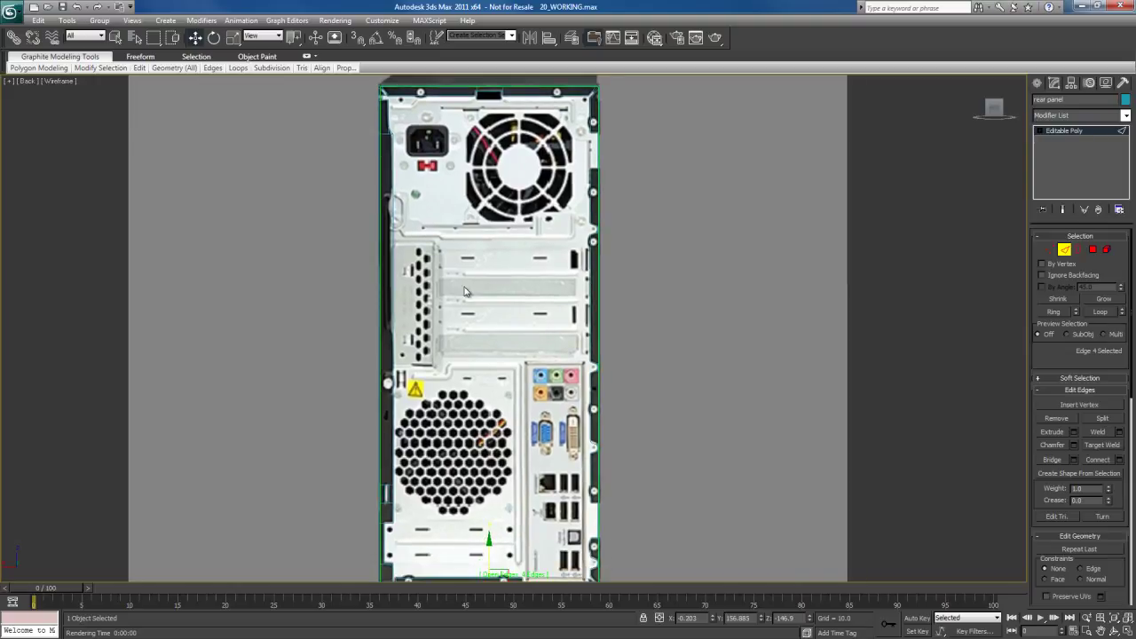
scroll(497, 302, up, 3)
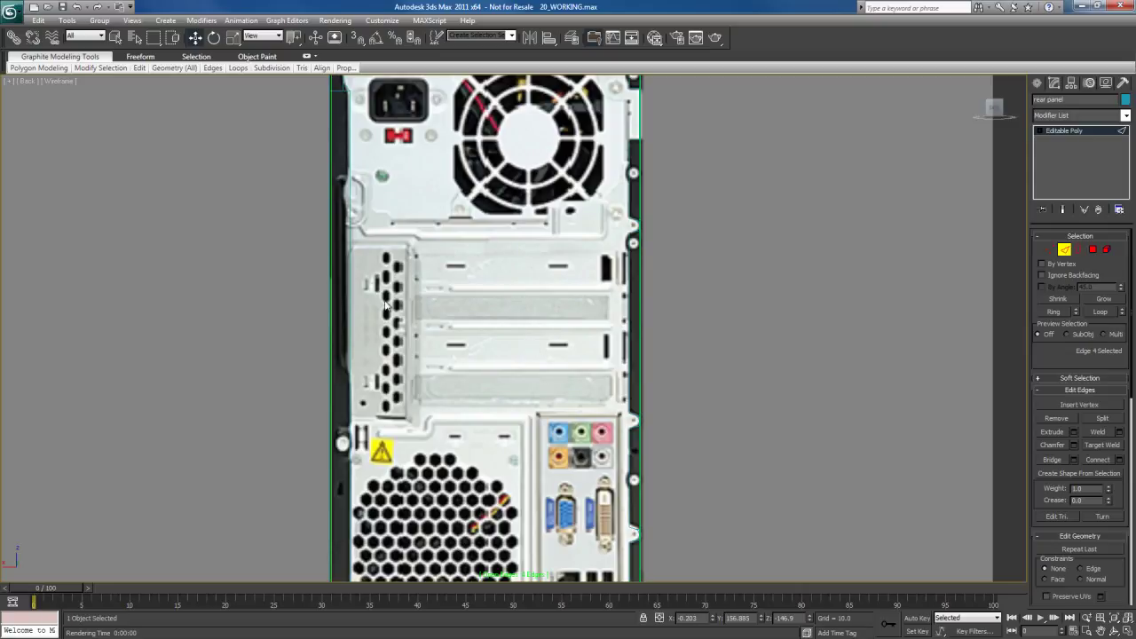
middle_drag(508, 412, 479, 277)
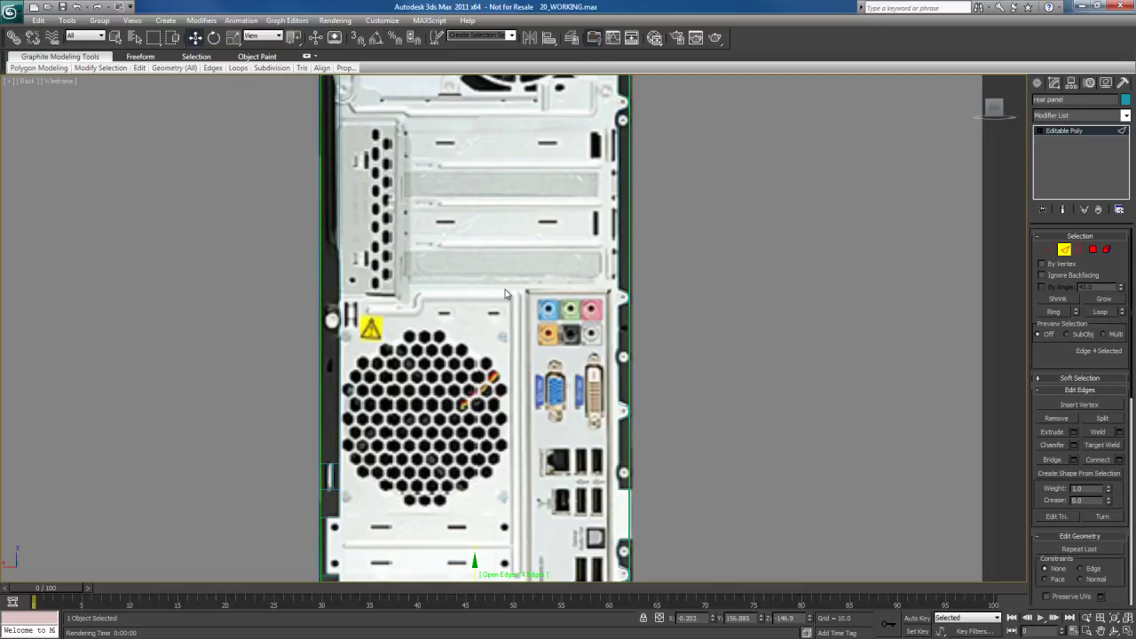
middle_drag(505, 294, 495, 348)
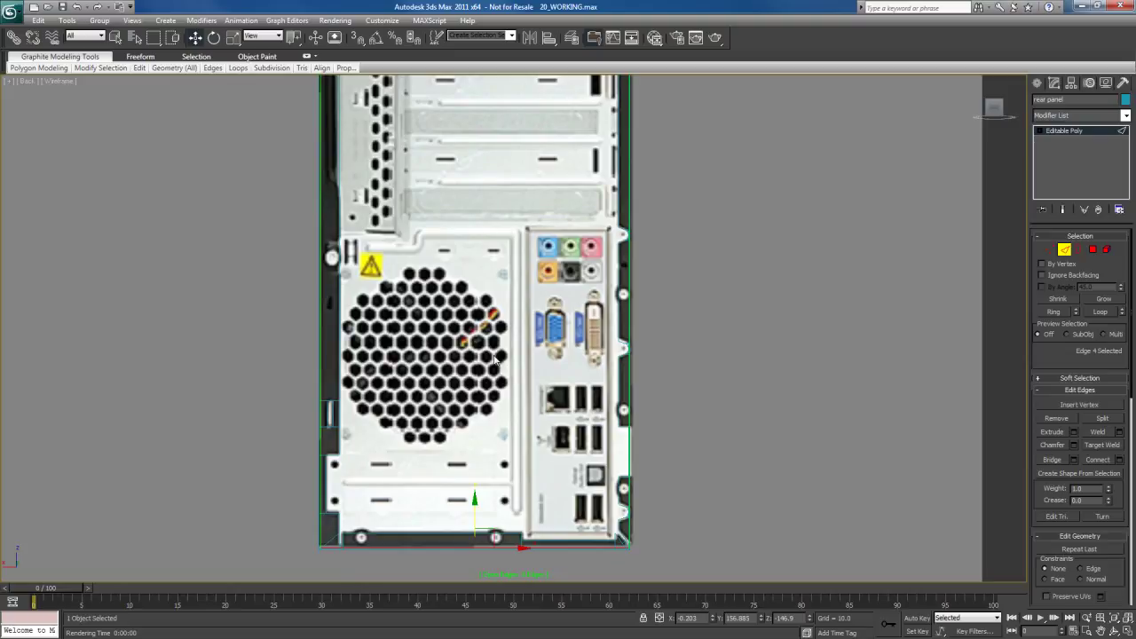
middle_drag(495, 358, 494, 357)
key(q)
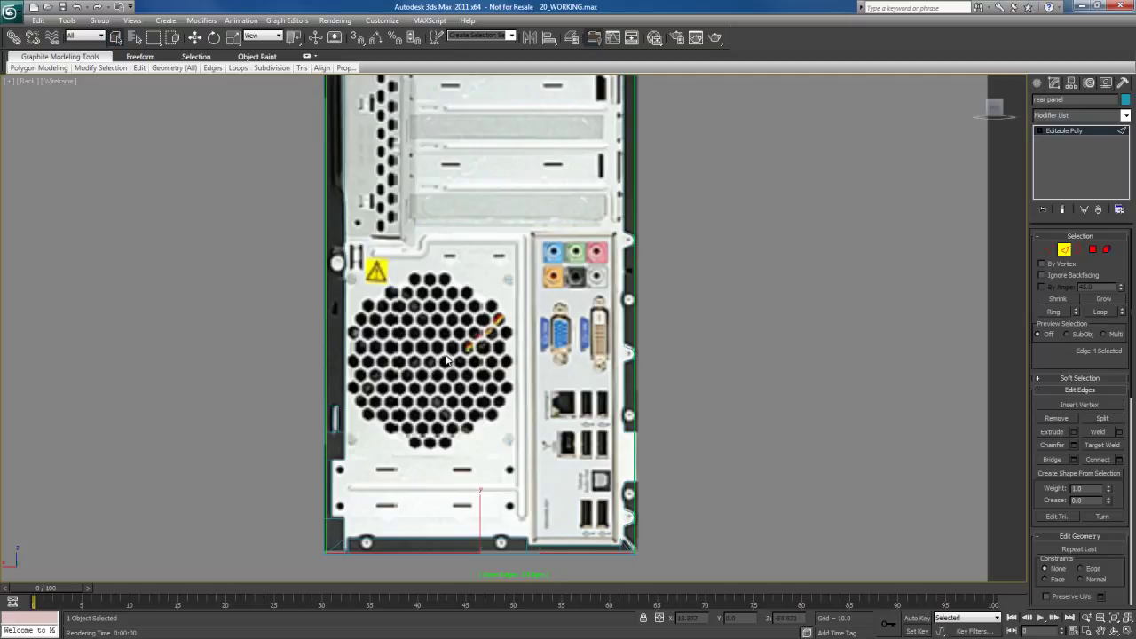
middle_drag(490, 419, 427, 395)
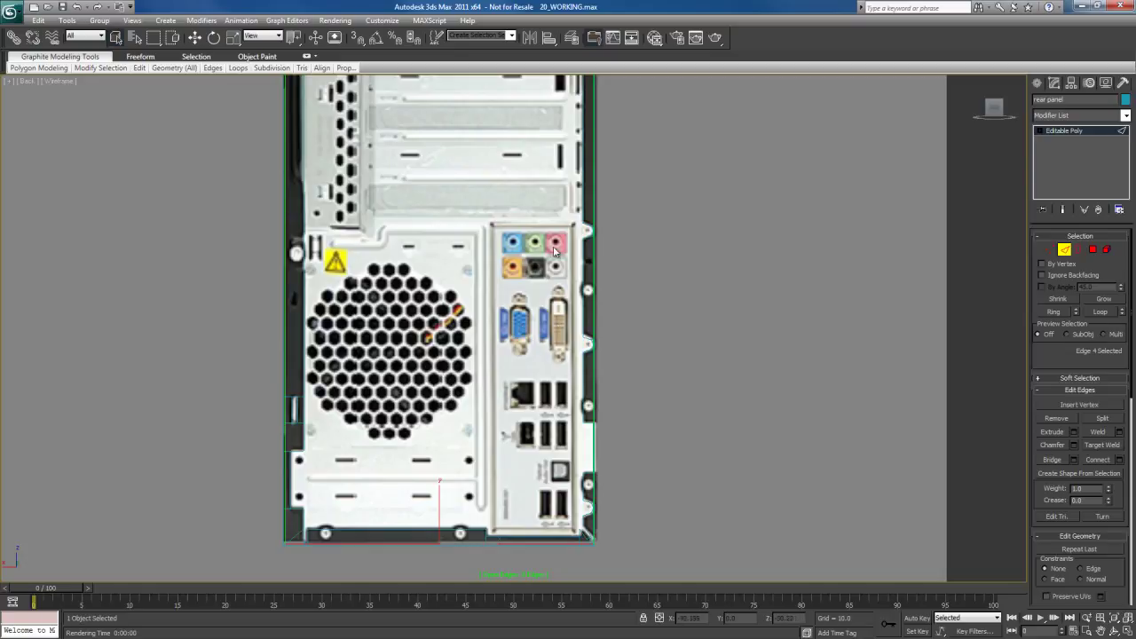
middle_drag(542, 446, 536, 413)
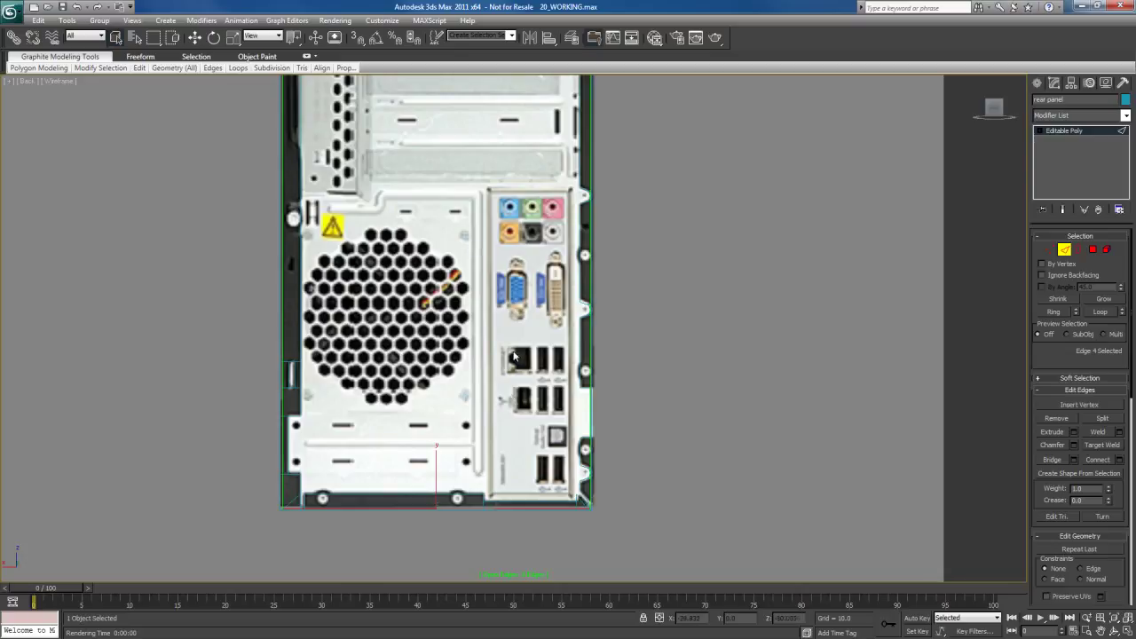
middle_drag(517, 346, 520, 380)
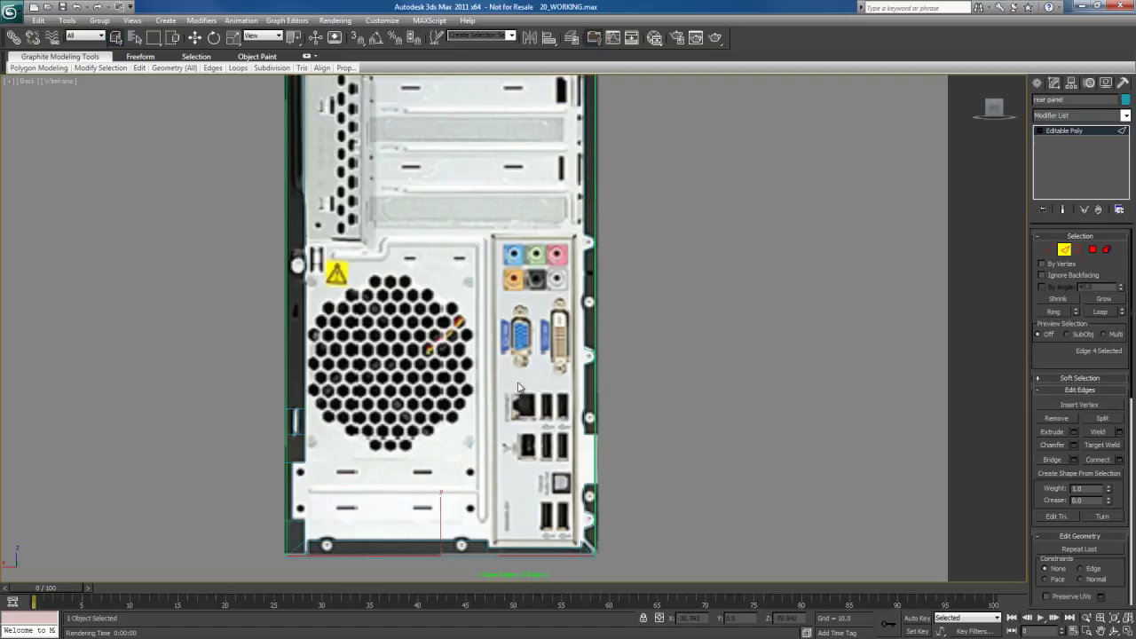
middle_drag(519, 382, 522, 376)
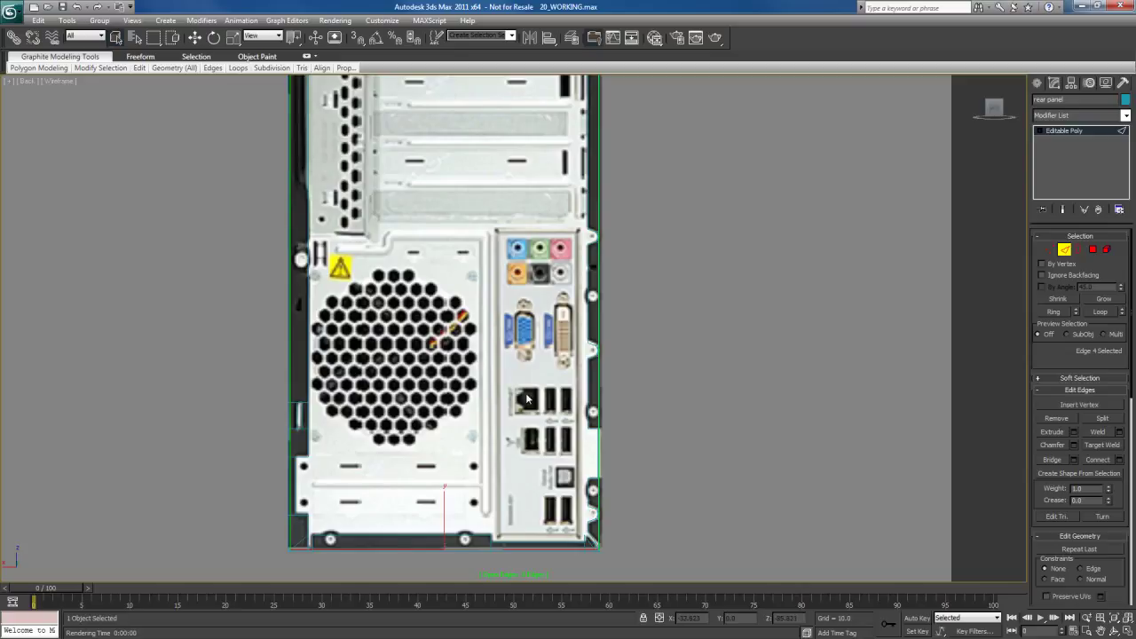
middle_drag(528, 342, 480, 351)
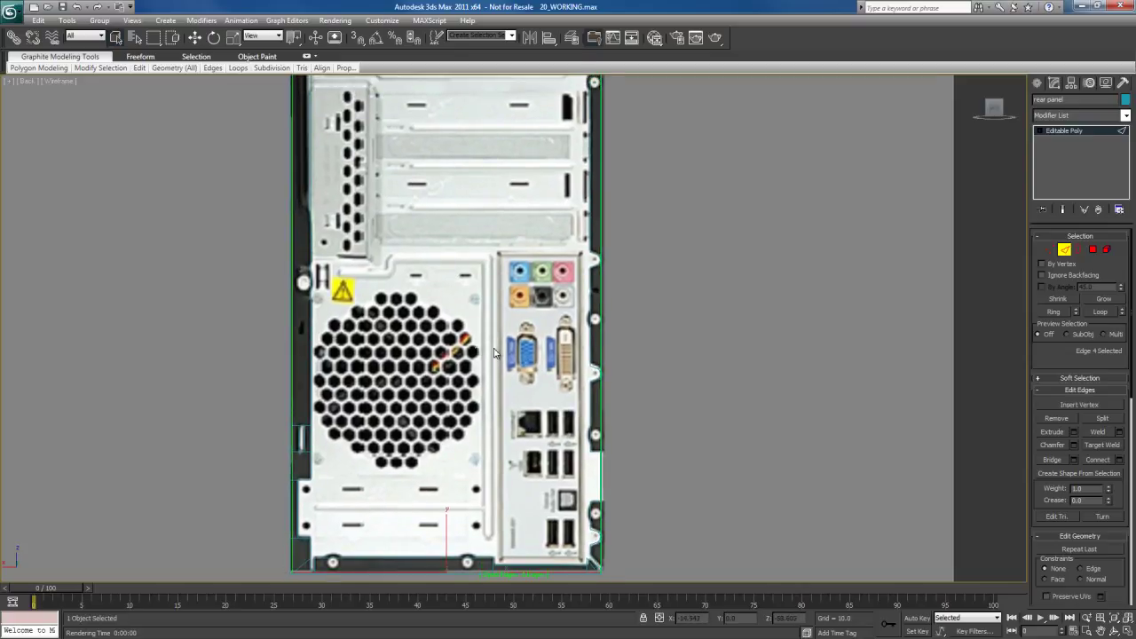
- Select the rear panel's large face polygon and turn off shading of selected faces to reveal the reference photo
key(4)
click(498, 358)
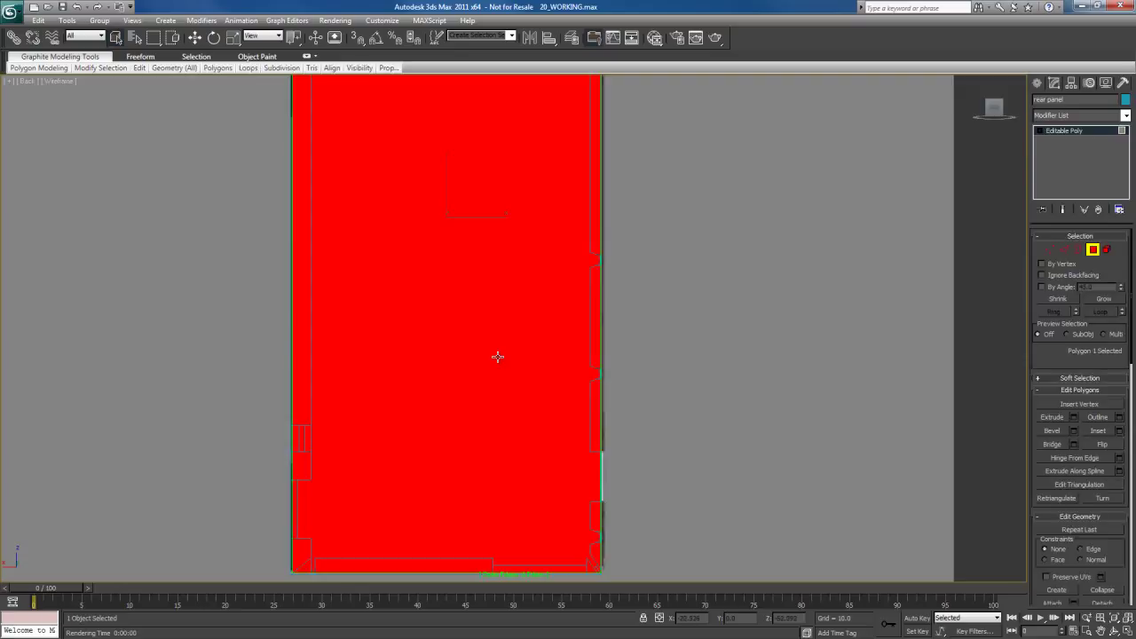
mouse_move(492, 322)
middle_down()
mouse_move(513, 340)
mouse_move(514, 448)
mouse_move(517, 340)
middle_up()
key(F2)
- QuickSlice the selected polygon horizontally along the upper and lower borders of the port plate
right_click(497, 286)
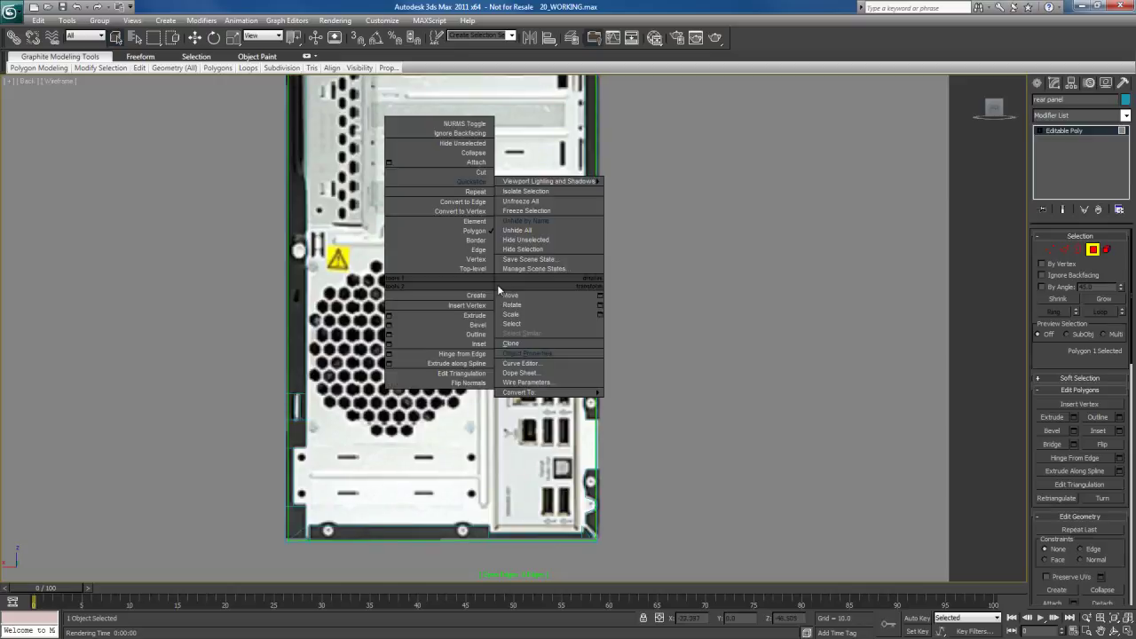
click(468, 183)
click(523, 220)
click(525, 220)
middle_drag(532, 495, 528, 403)
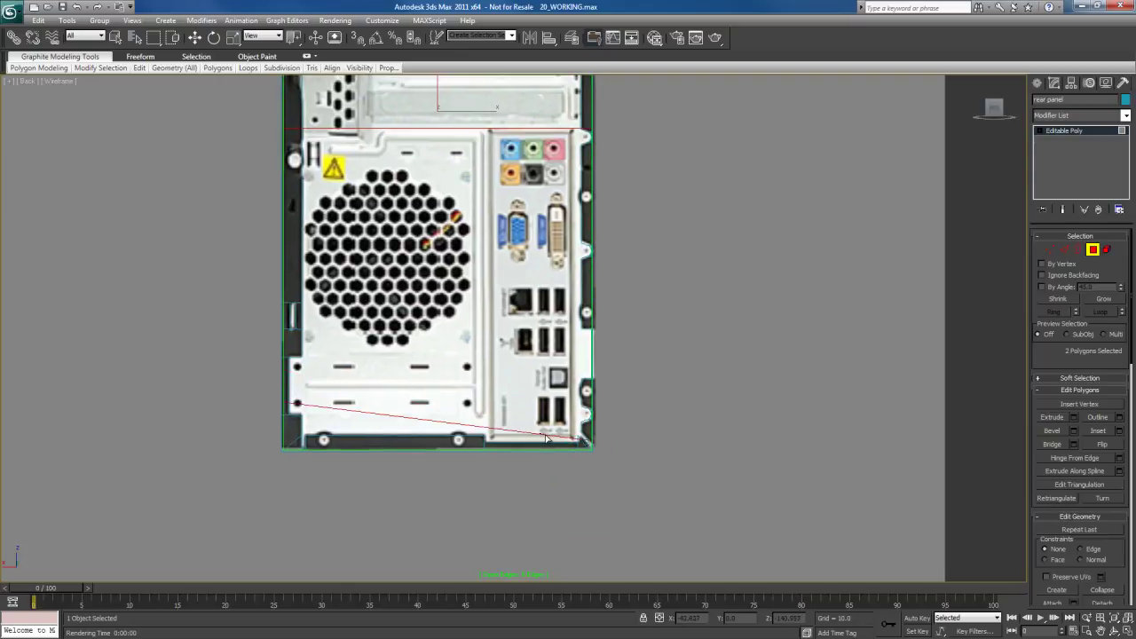
right_click(545, 438)
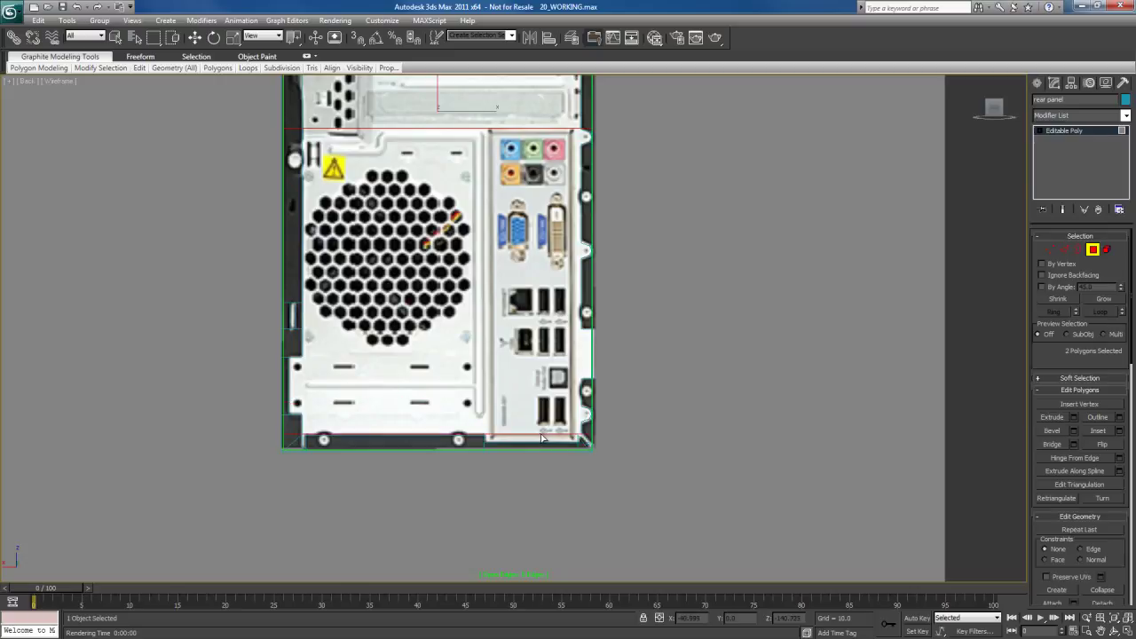
mouse_move(498, 396)
middle_down()
mouse_move(500, 431)
mouse_move(502, 410)
middle_up()
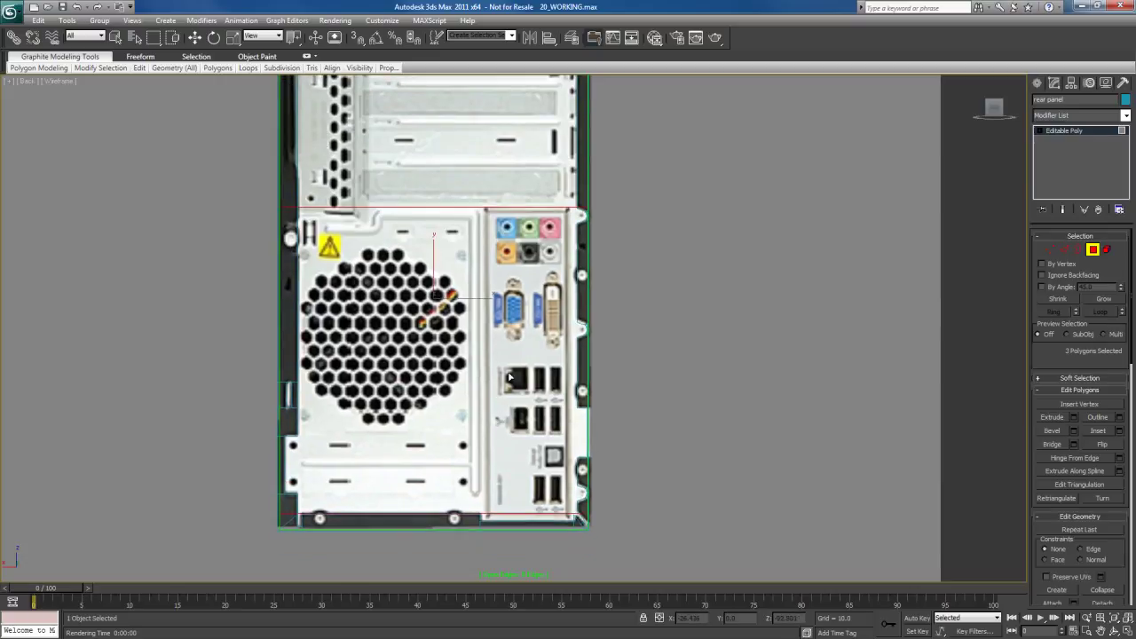
- Select the panel's lower polygon between the horizontal slices and QuickSlice it vertically along both side borders of the port plate
click(485, 353)
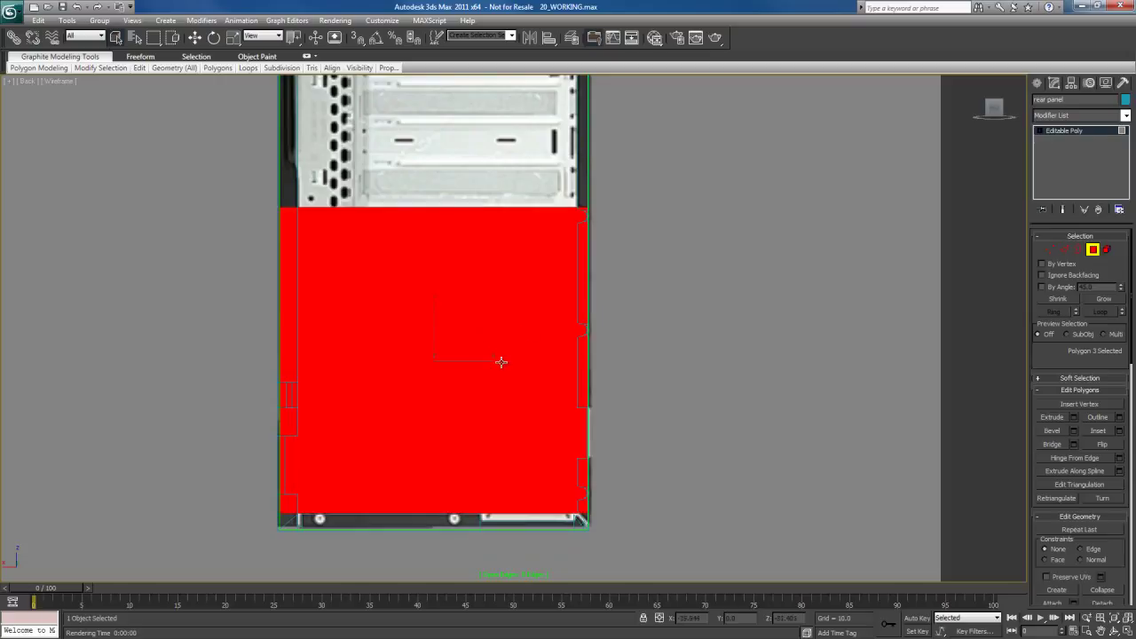
right_click(508, 388)
click(486, 302)
key(F2)
double_click(488, 340)
click(567, 346)
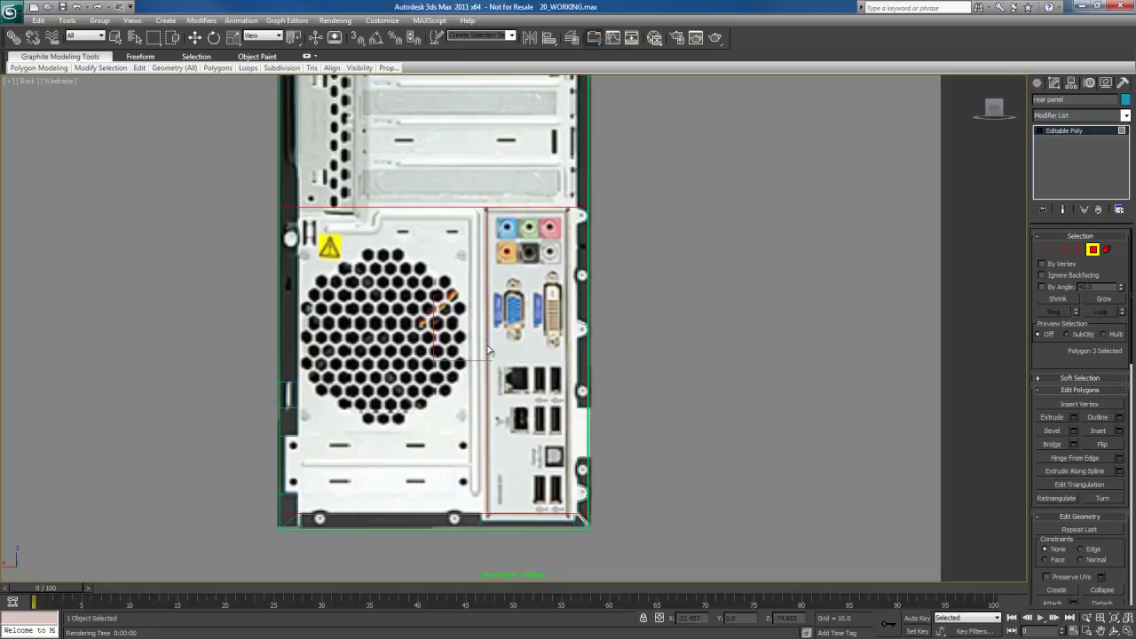
click(569, 349)
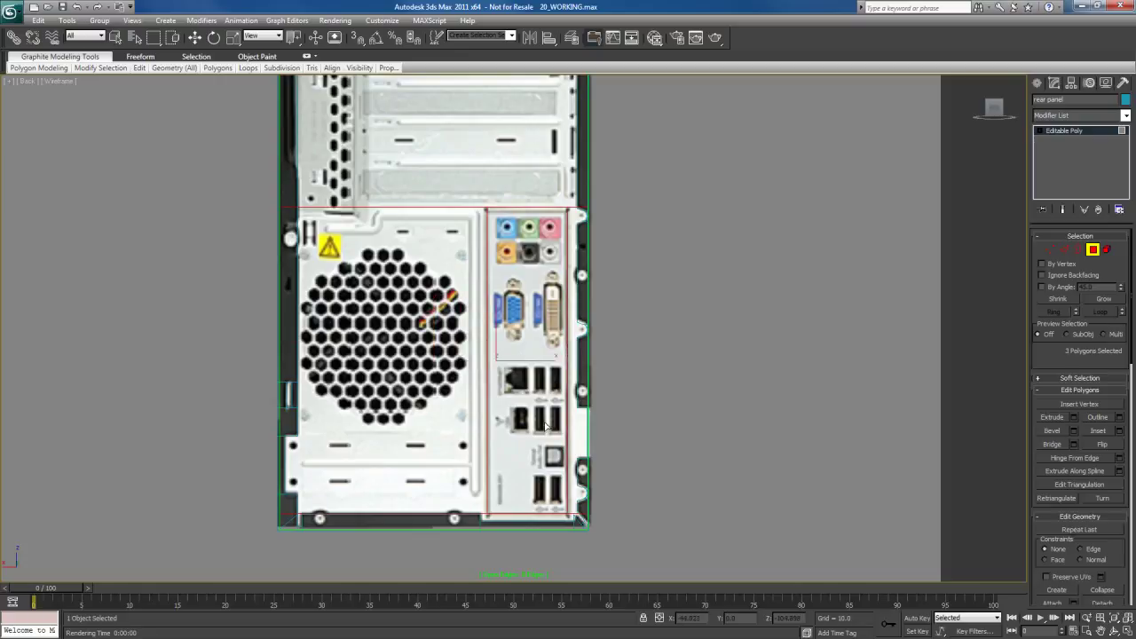
- Select only the port plate's polygon and check its extent by toggling the shading of selected faces on and off
scroll(545, 426, up, 8)
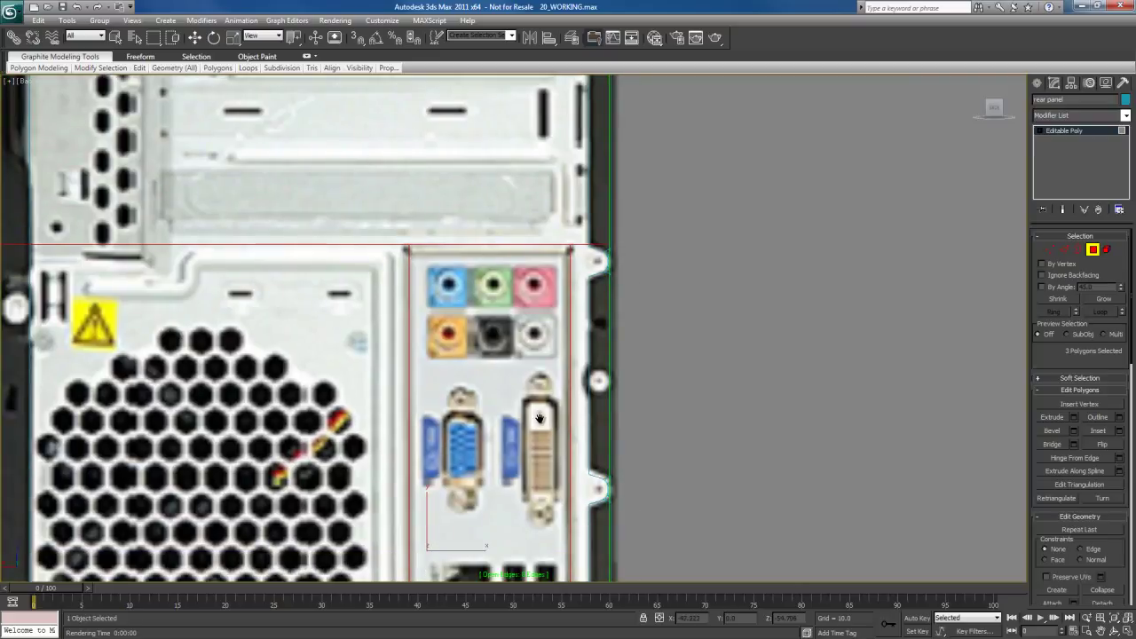
middle_drag(518, 490, 514, 347)
scroll(514, 346, down, 3)
middle_drag(515, 440, 494, 401)
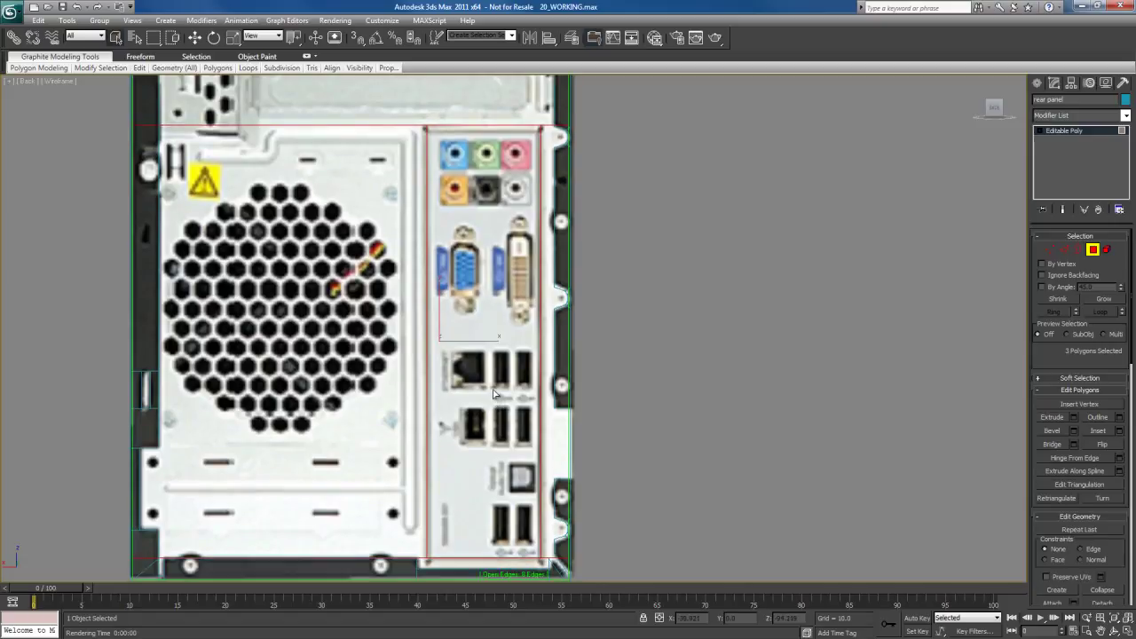
click(489, 317)
key(F2)
key(F2)
- Examine the audio jacks, video connectors, network port and USB ports in the reference photo to plan the port plate's slices
mouse_move(498, 309)
middle_down()
mouse_move(490, 448)
mouse_move(497, 399)
middle_up()
scroll(490, 448, up, 2)
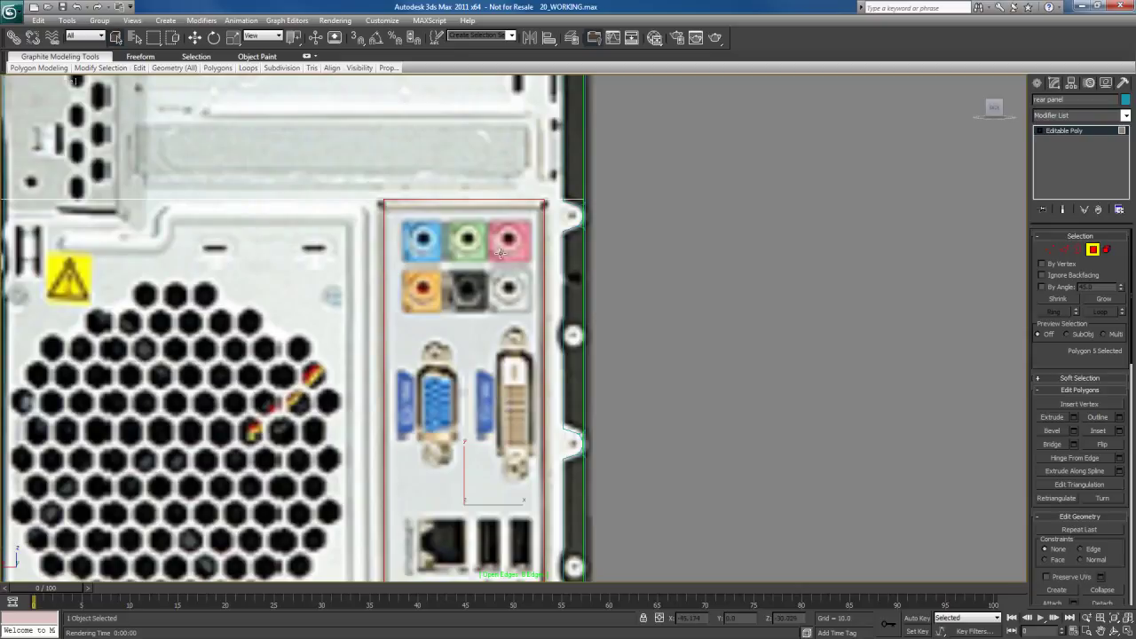
middle_drag(478, 409, 435, 270)
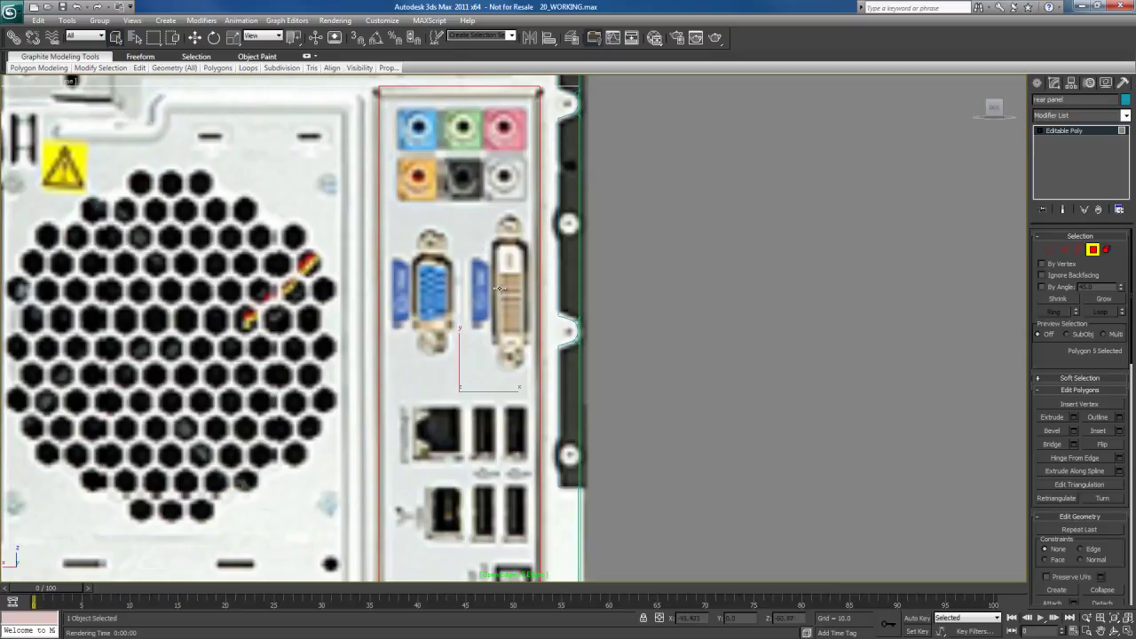
middle_drag(494, 389, 494, 232)
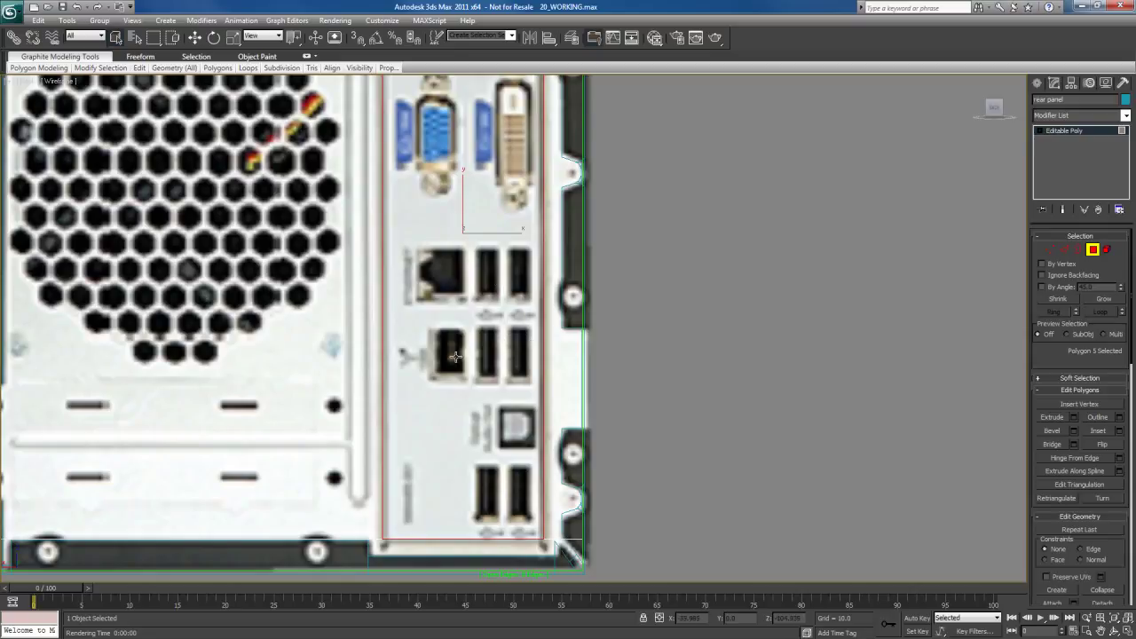
middle_drag(489, 344, 480, 397)
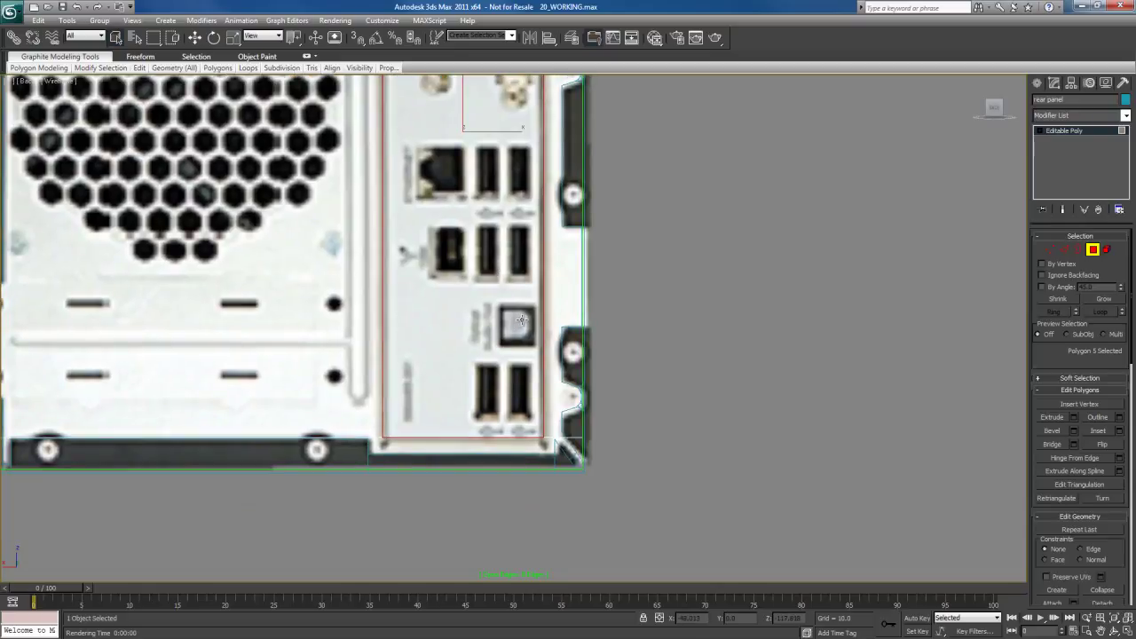
middle_drag(485, 242, 491, 417)
mouse_move(478, 284)
middle_down()
mouse_move(488, 431)
mouse_move(494, 380)
middle_up()
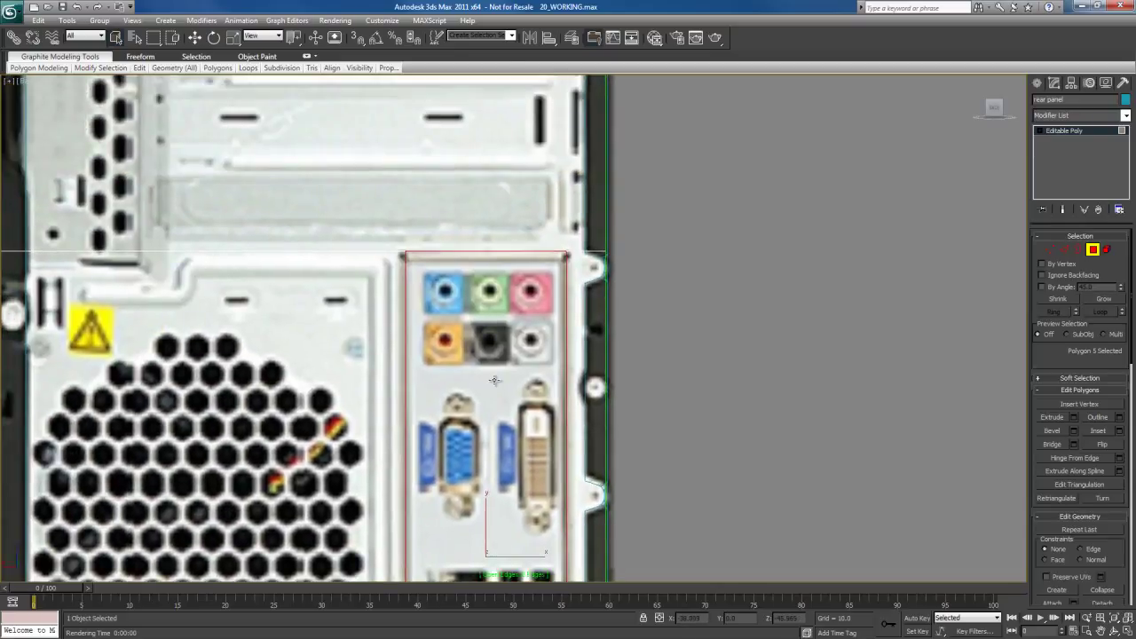
middle_drag(495, 314, 484, 294)
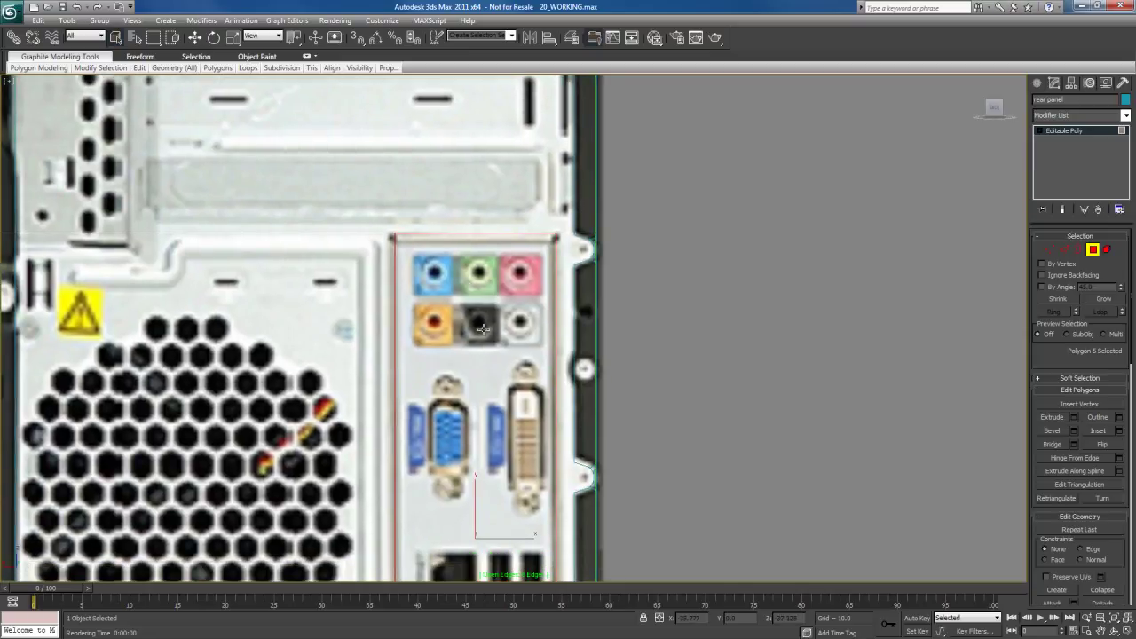
- QuickSlice the port plate polygon horizontally just below and just above the block of audio jacks
right_click(491, 311)
click(451, 209)
click(485, 351)
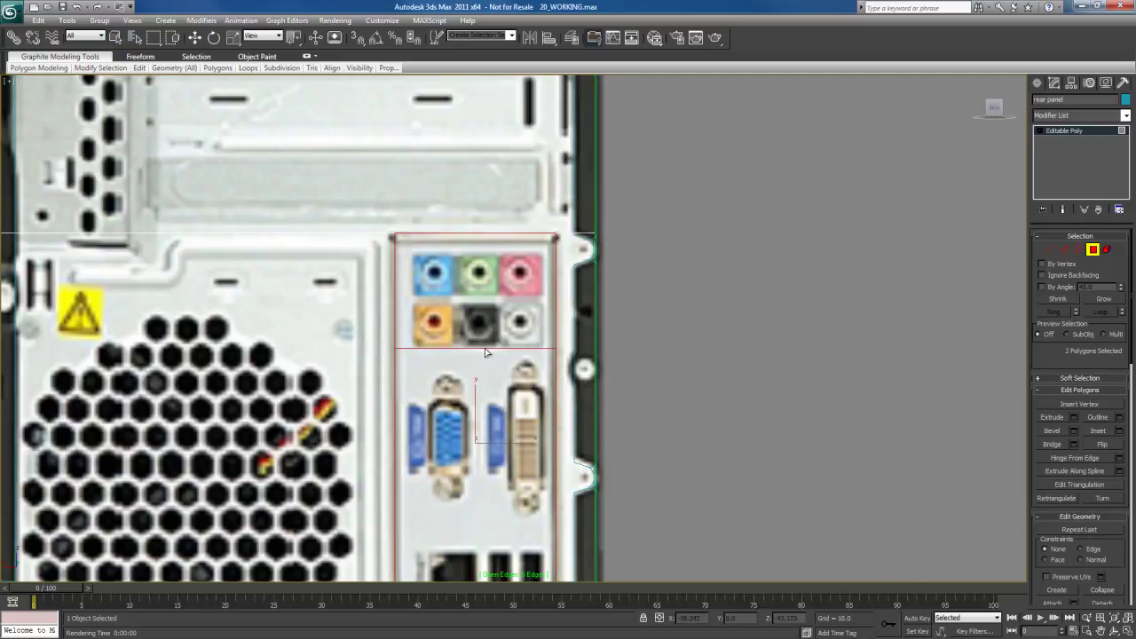
click(475, 253)
- Select the polygon around the audio jacks and QuickSlice it vertically along both sides of the jack block
click(449, 298)
right_click(448, 293)
click(428, 190)
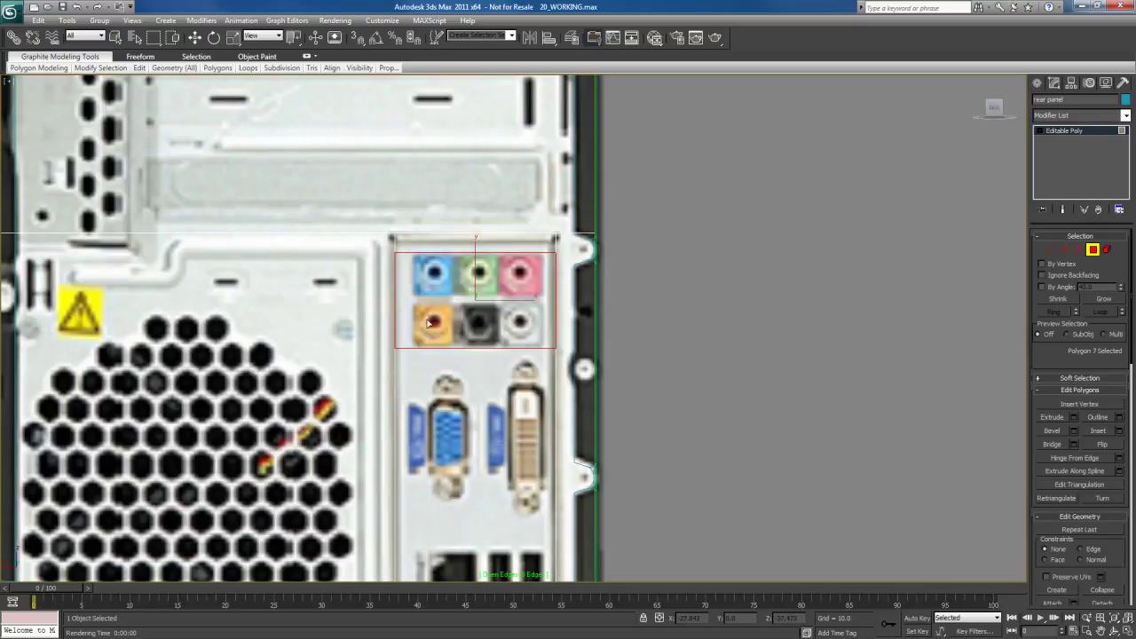
click(413, 303)
click(545, 307)
middle_drag(483, 316, 483, 323)
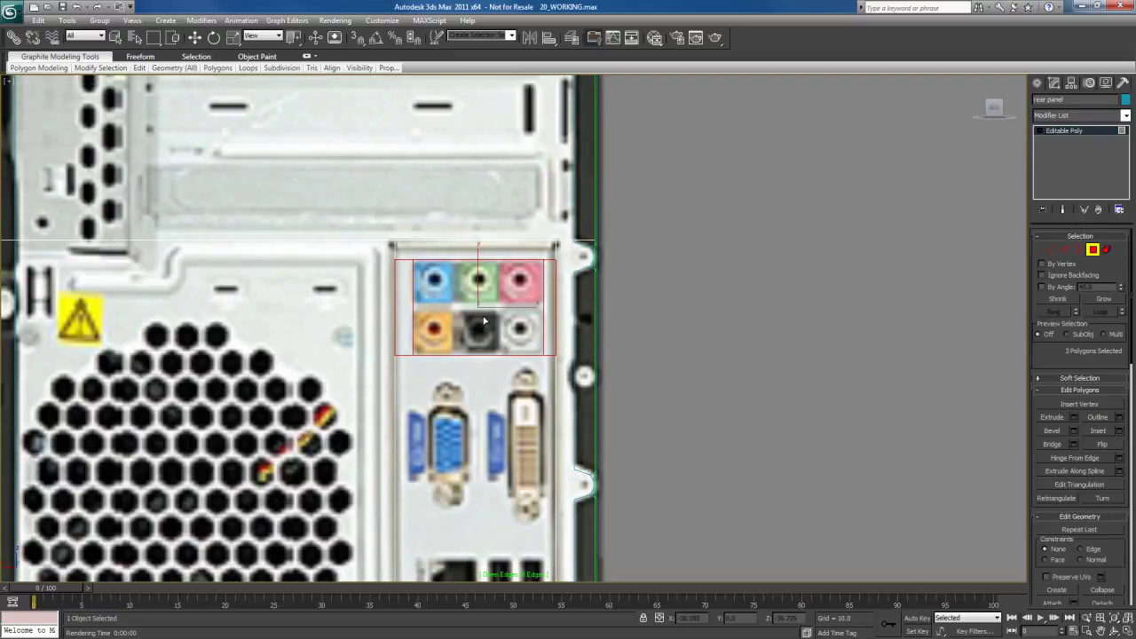
- Connect the two vertical edges beside the audio jack block with 1 segment to separate the two jack rows
click(410, 311)
key(2)
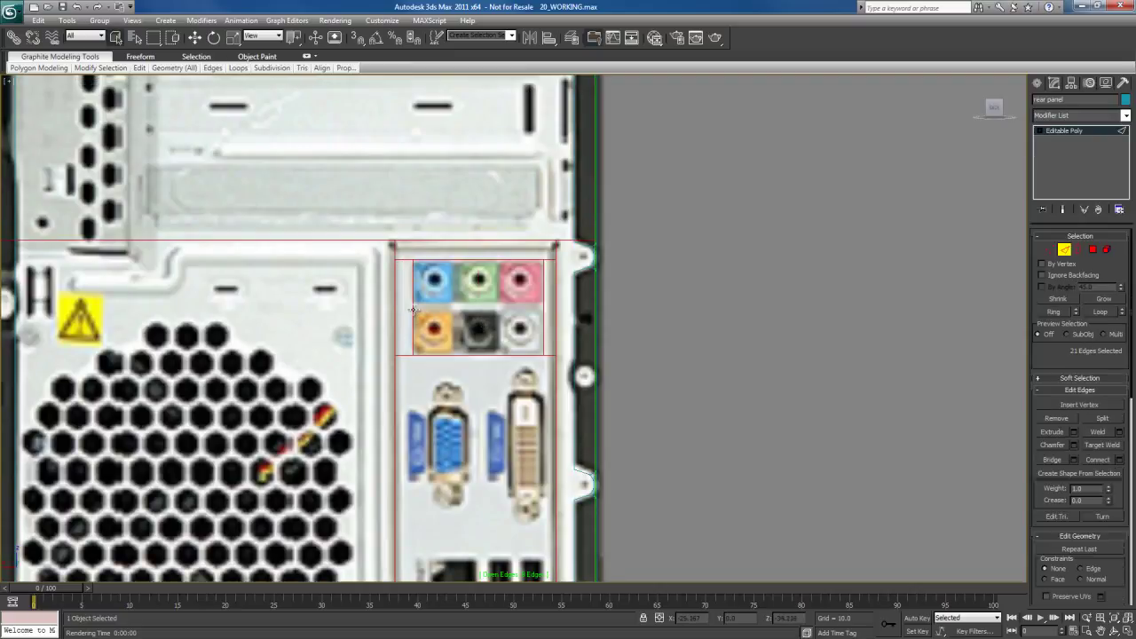
ctrl+click(543, 311)
right_click(483, 306)
click(461, 343)
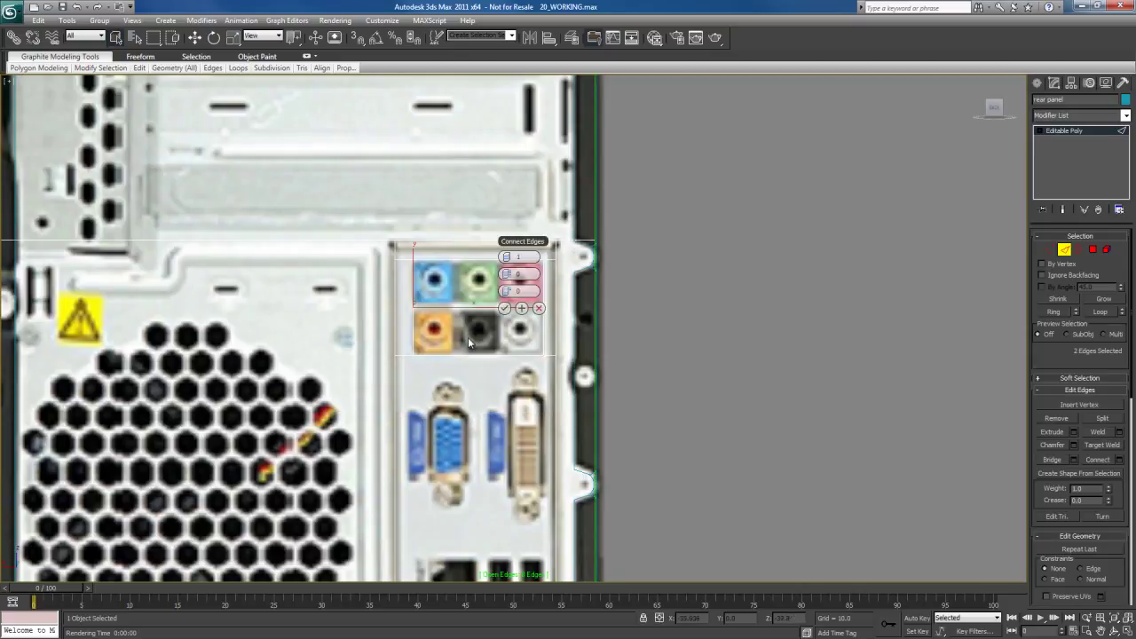
click(505, 308)
- Connect the three horizontal edges of the audio jack block with 2 segments to divide it into three columns
ctrl+click(469, 259)
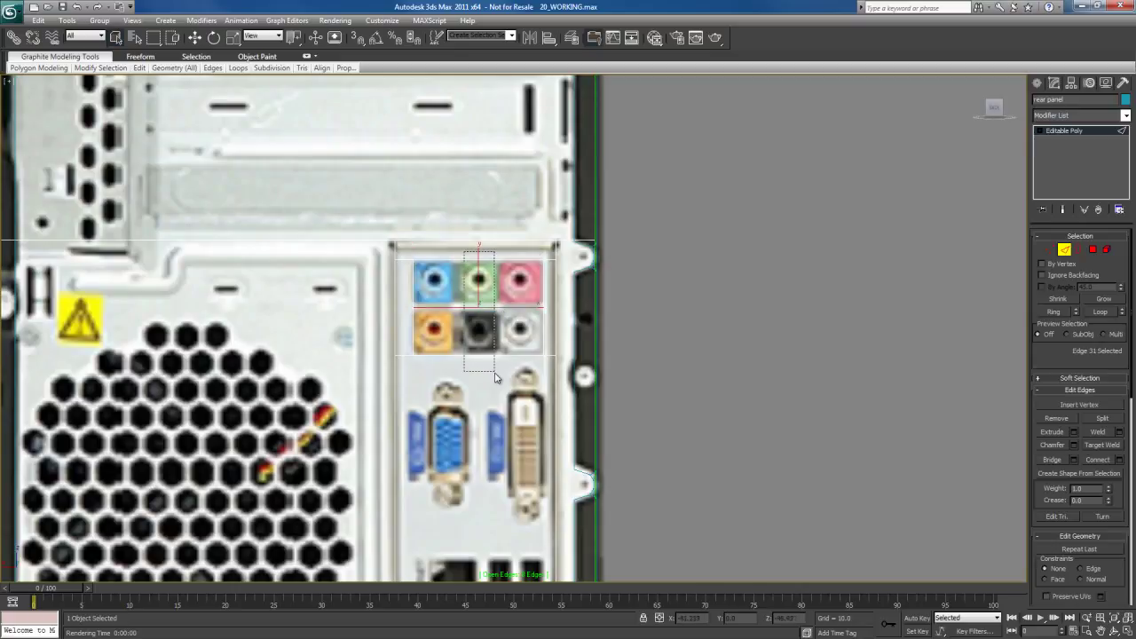
right_click(474, 321)
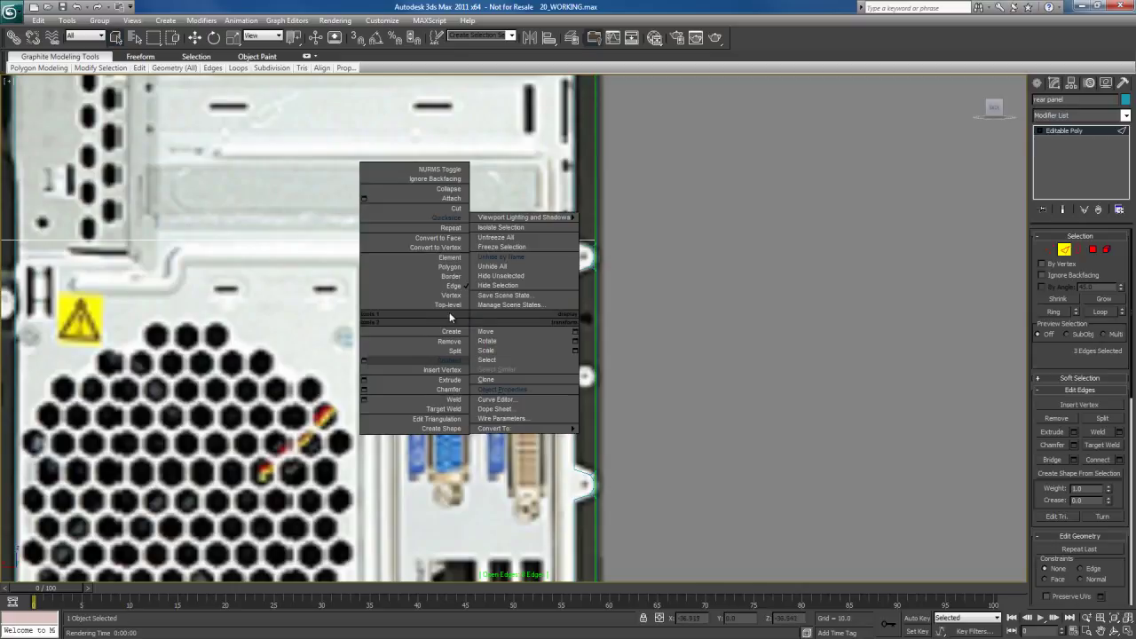
click(364, 361)
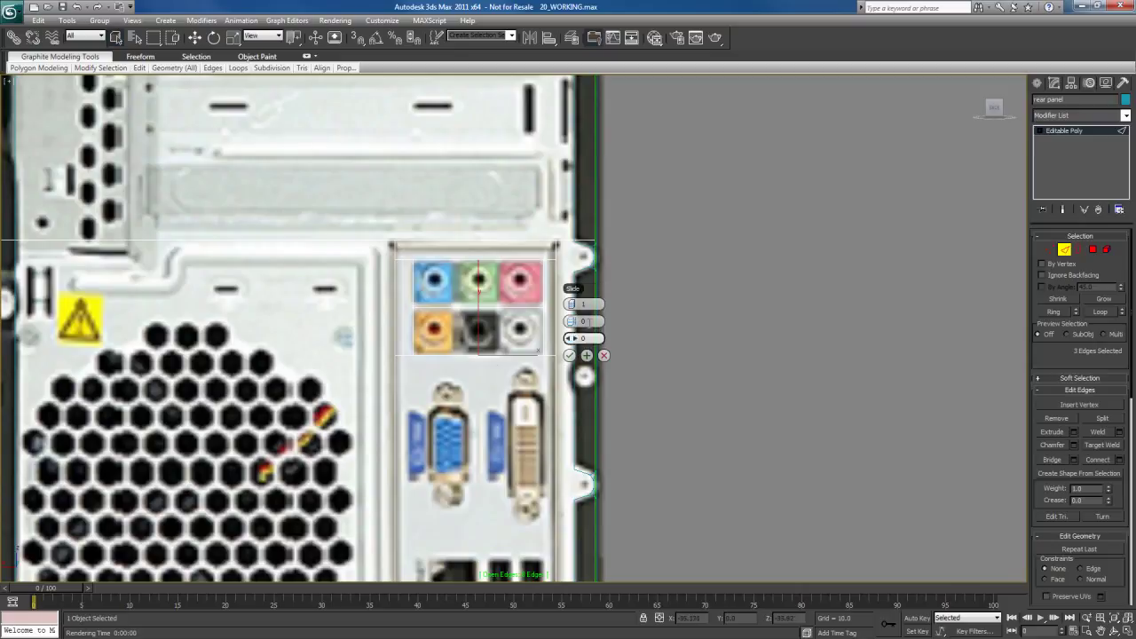
drag(575, 306, 575, 300)
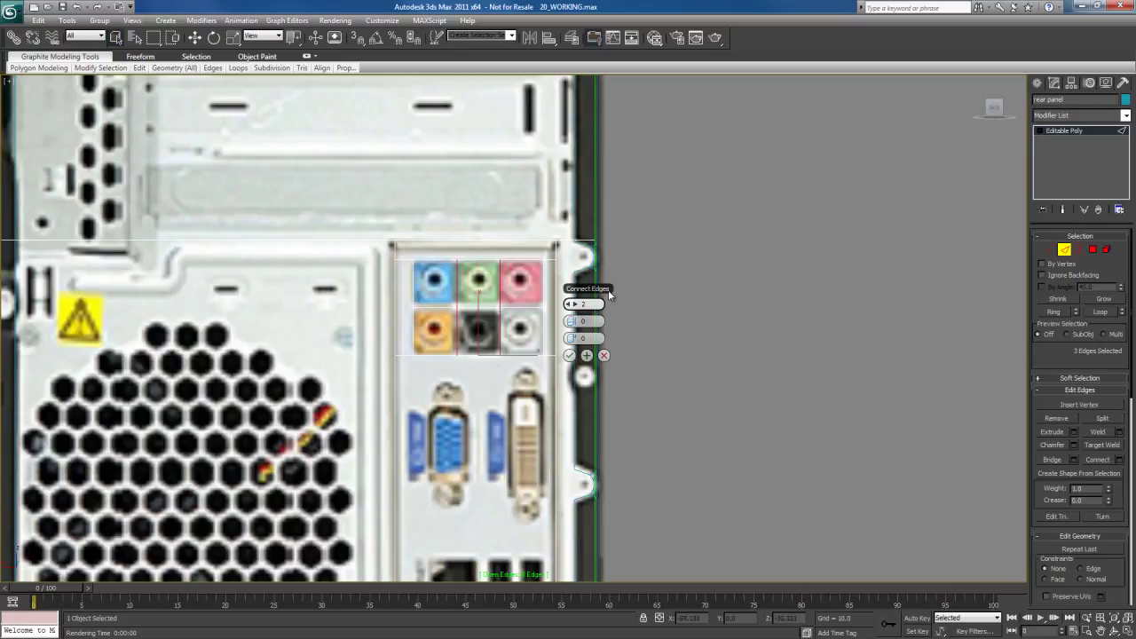
click(569, 355)
- Check the new audio jack polygons against the reference photo by selecting them one after another
scroll(479, 330, up, 4)
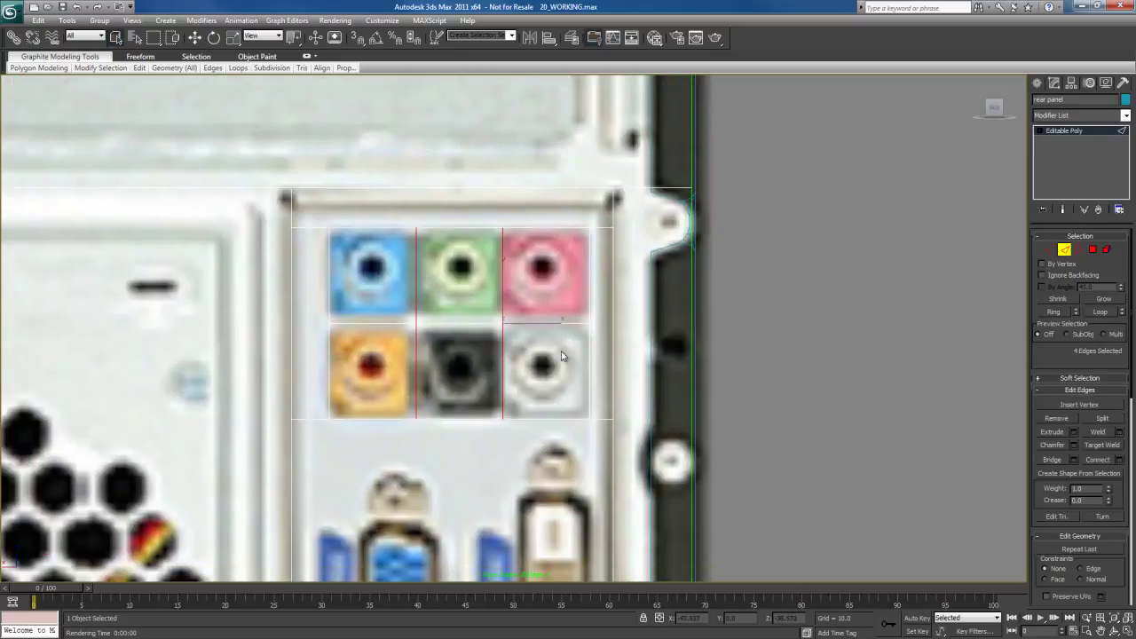
click(401, 289)
click(463, 270)
click(546, 268)
click(528, 363)
click(394, 360)
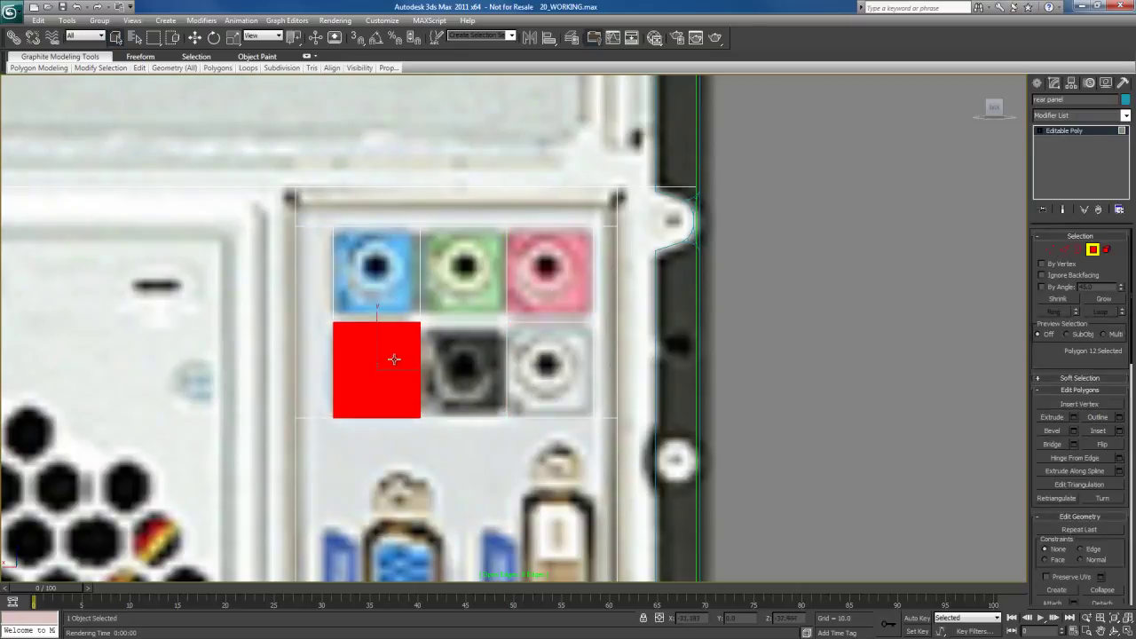
click(410, 300)
scroll(479, 337, down, 4)
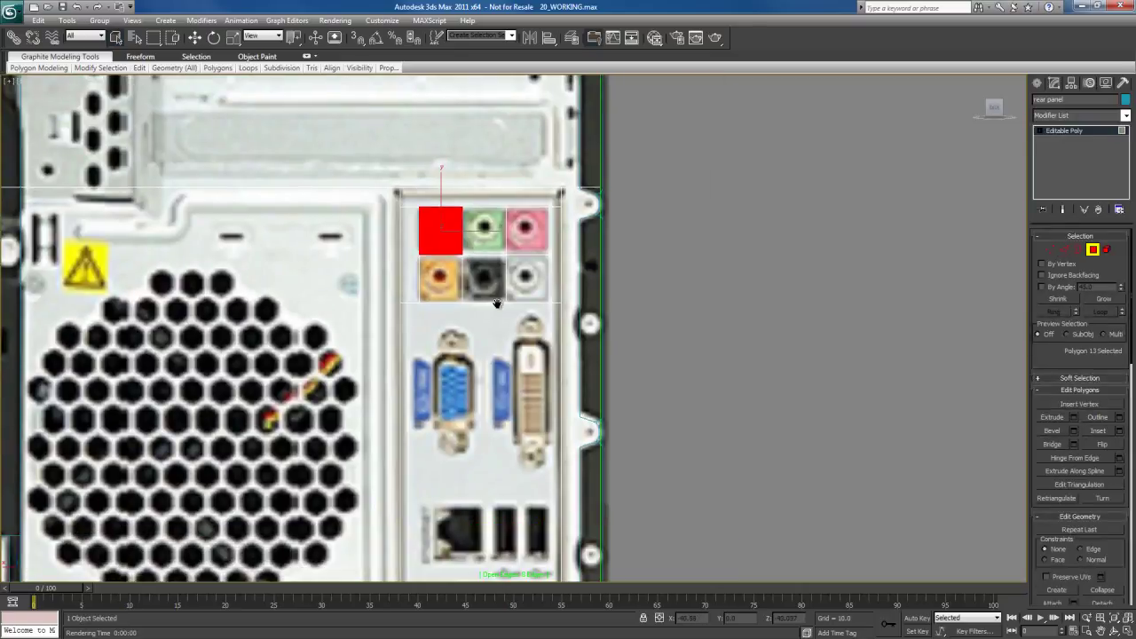
- Select the polygon below the audio jacks and QuickSlice it horizontally just above and below the video connectors, with selected-face shading off
click(497, 306)
mouse_move(497, 306)
middle_down()
mouse_move(497, 346)
mouse_move(497, 318)
middle_up()
key(F2)
middle_drag(499, 226, 512, 291)
right_click(482, 308)
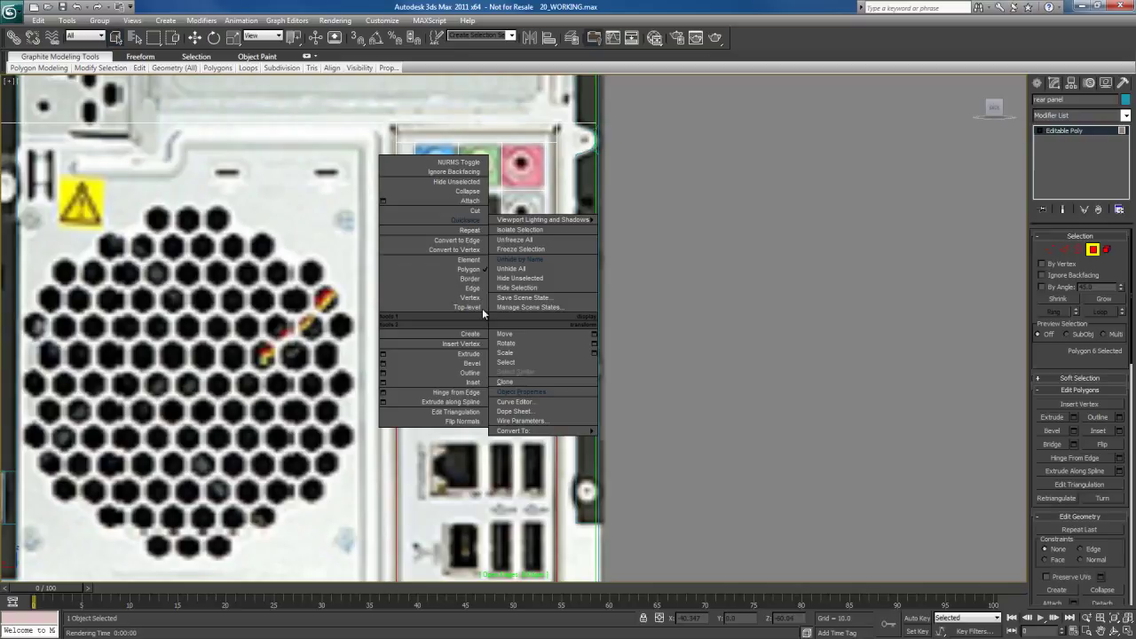
click(474, 225)
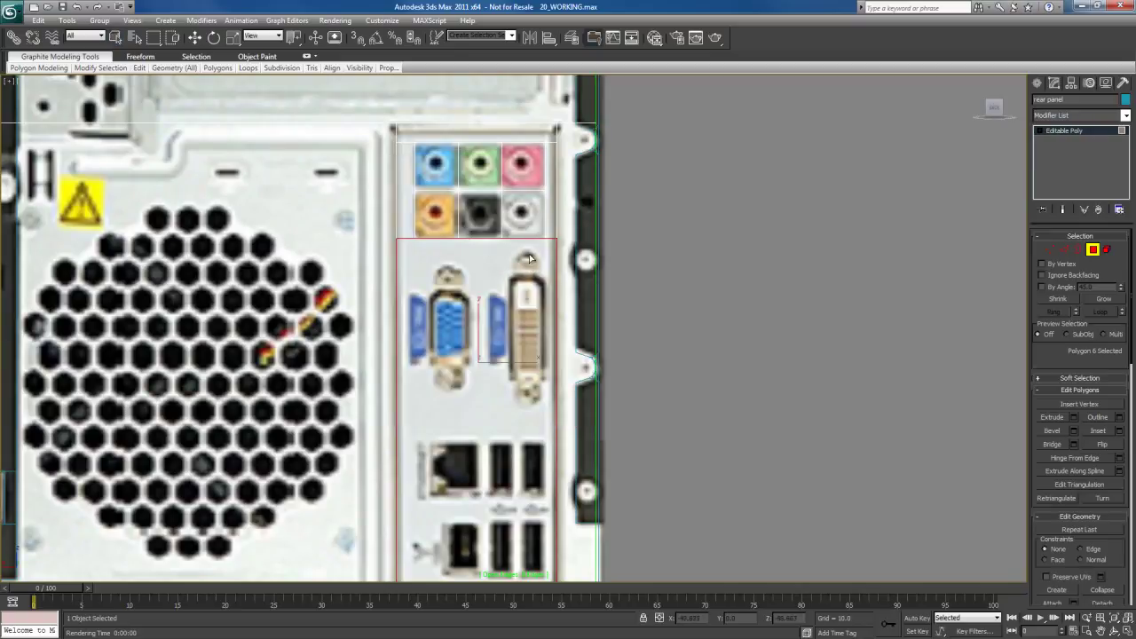
click(526, 254)
middle_drag(532, 399, 523, 354)
click(520, 349)
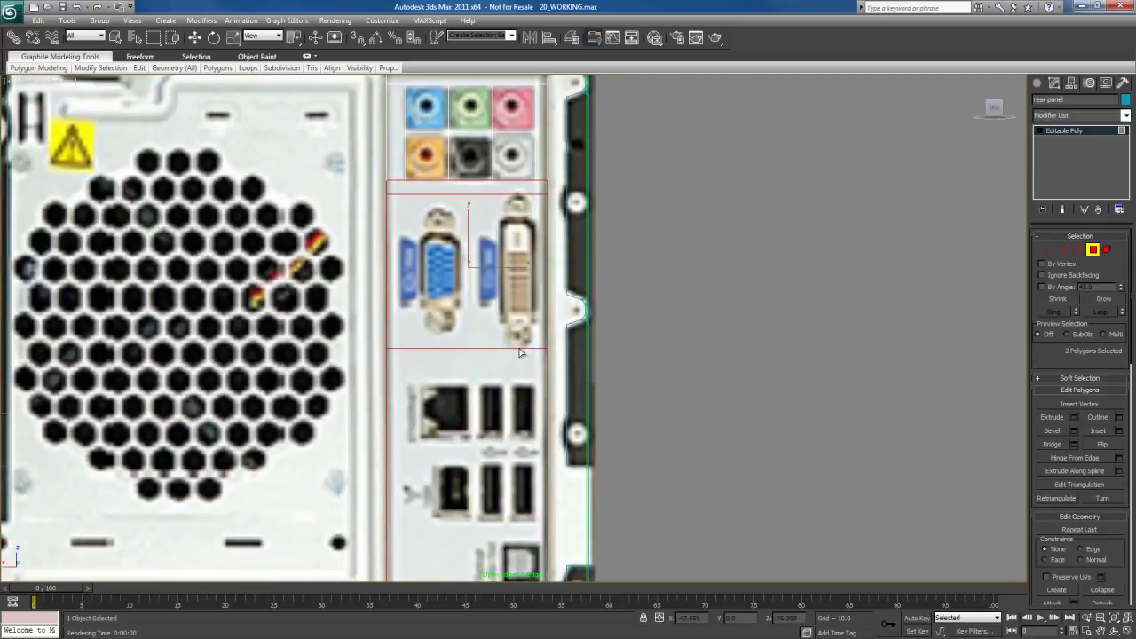
click(520, 349)
- Select the polygon below the video connectors and QuickSlice it horizontally above and below the network port and its neighbouring USB ports
middle_drag(481, 434, 483, 305)
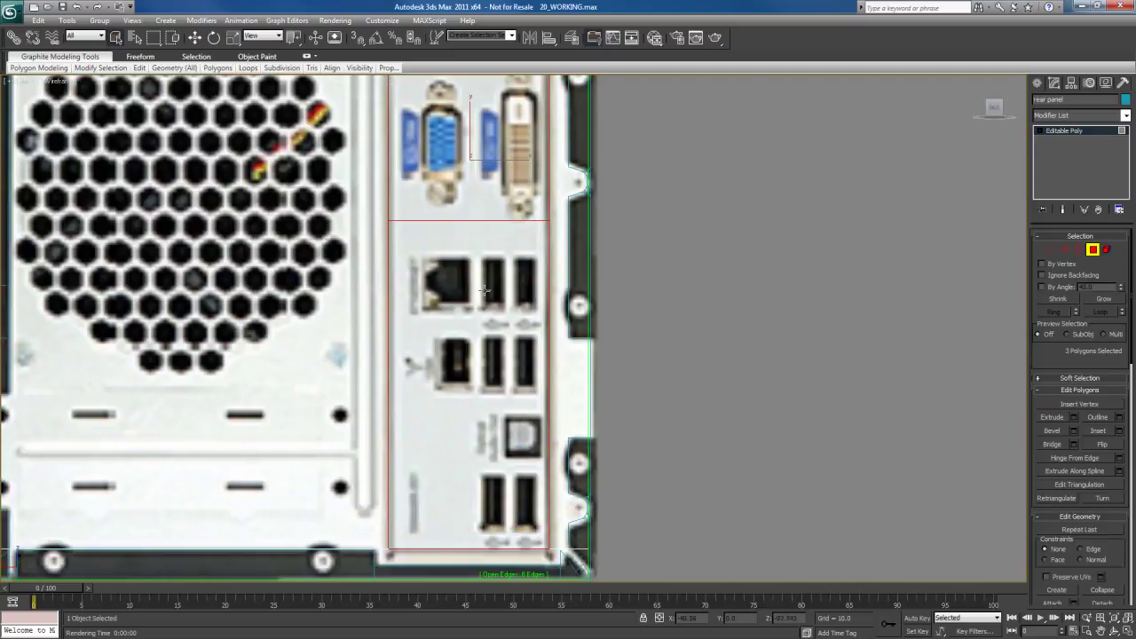
click(482, 312)
right_click(478, 319)
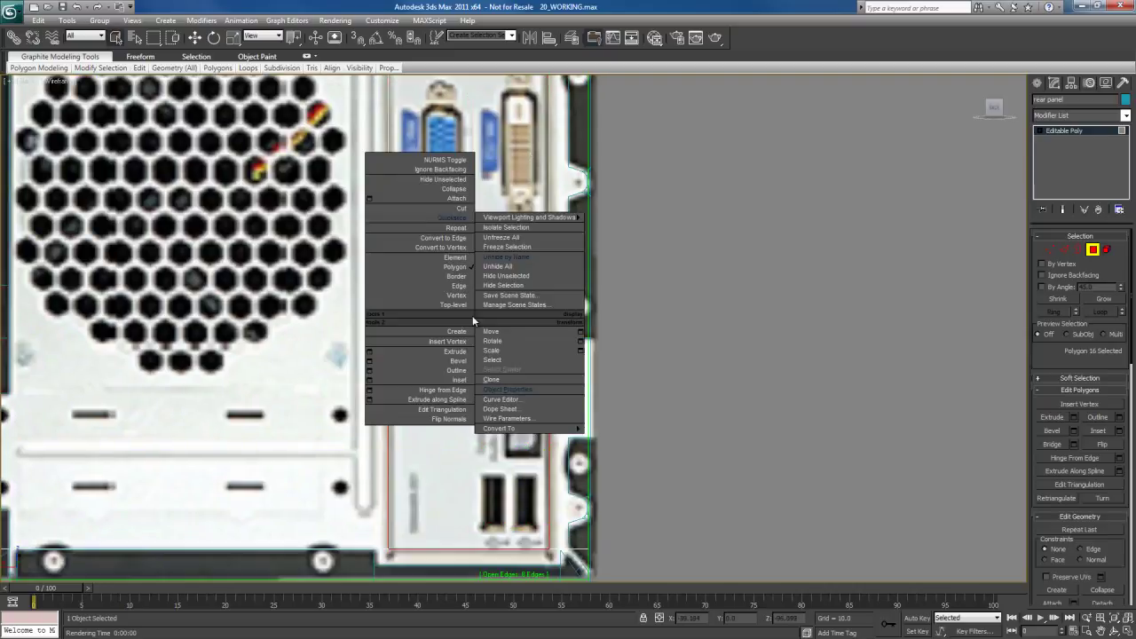
click(455, 229)
key(F2)
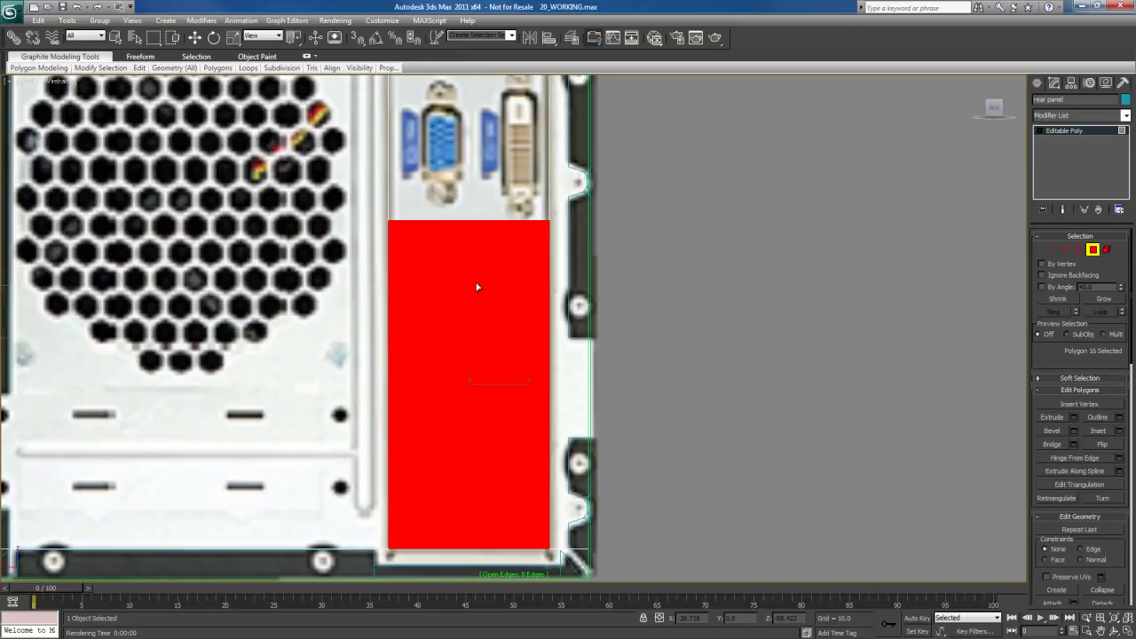
key(F2)
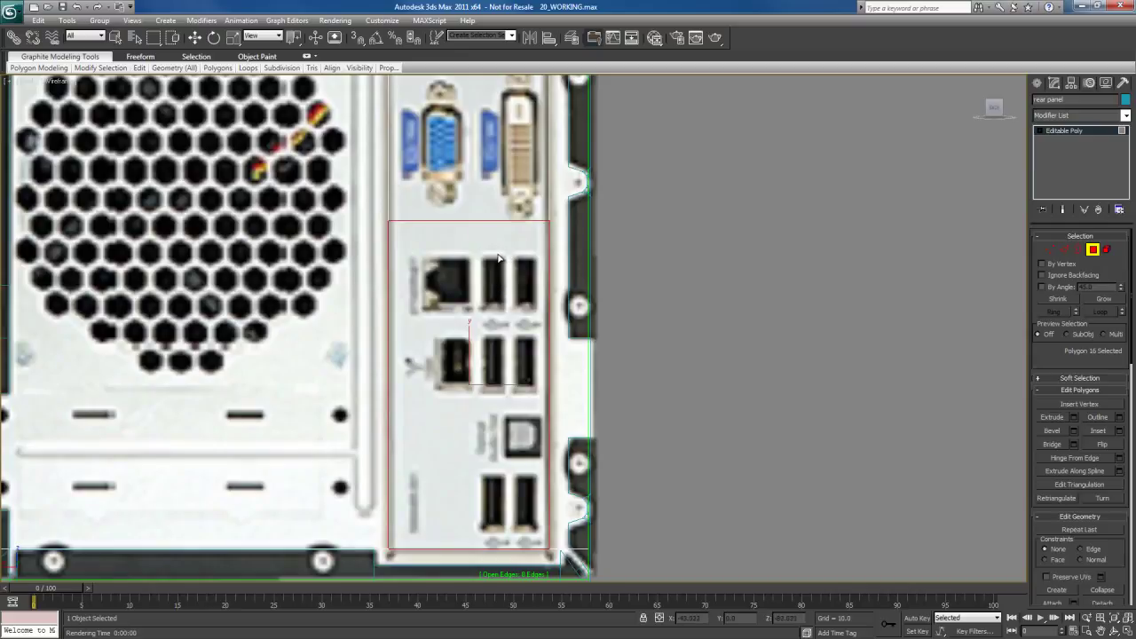
click(494, 256)
click(493, 317)
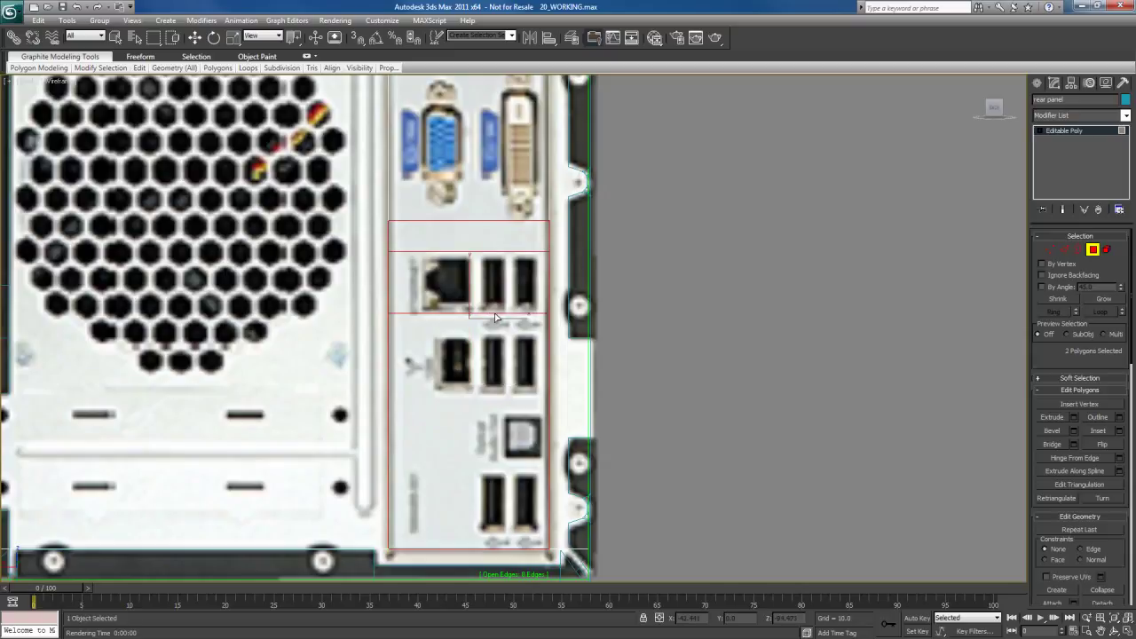
- QuickSlice the selected polygons horizontally above and below the second row of USB ports
middle_drag(513, 365, 514, 308)
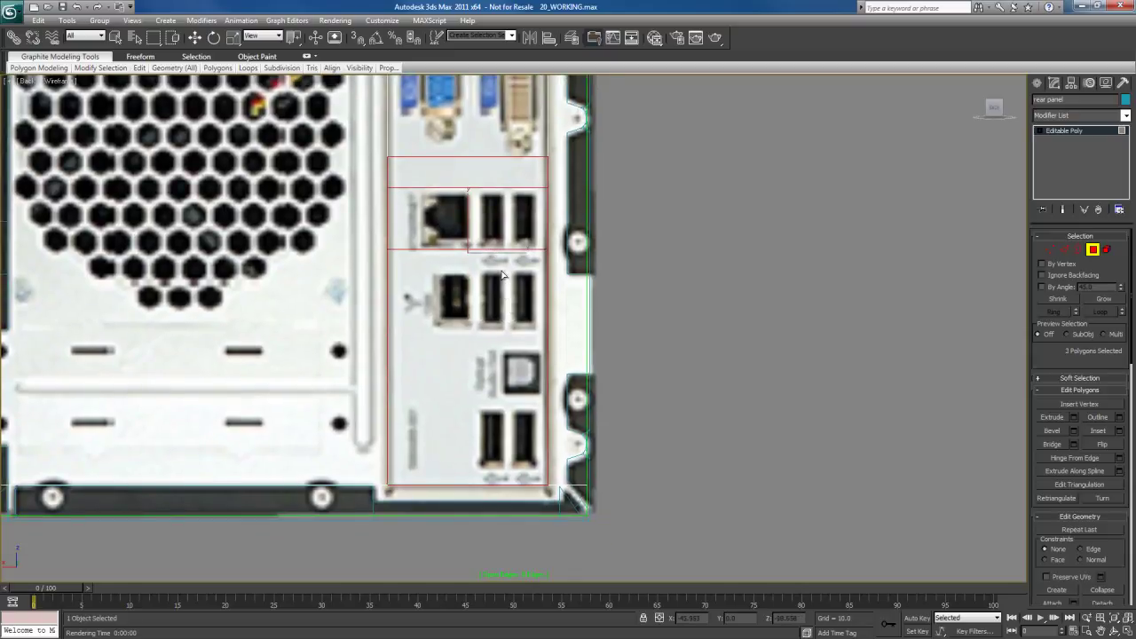
click(493, 271)
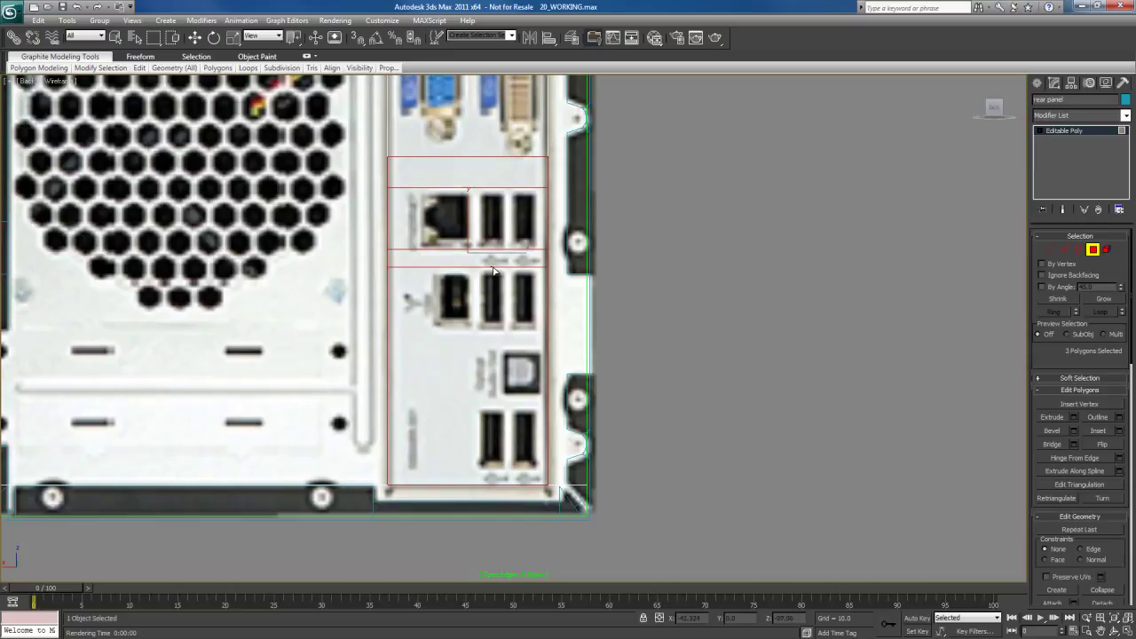
click(493, 335)
click(496, 332)
- QuickSlice the selected polygons horizontally along the upper and lower borders of the optical audio port
scroll(499, 324, up, 2)
click(508, 270)
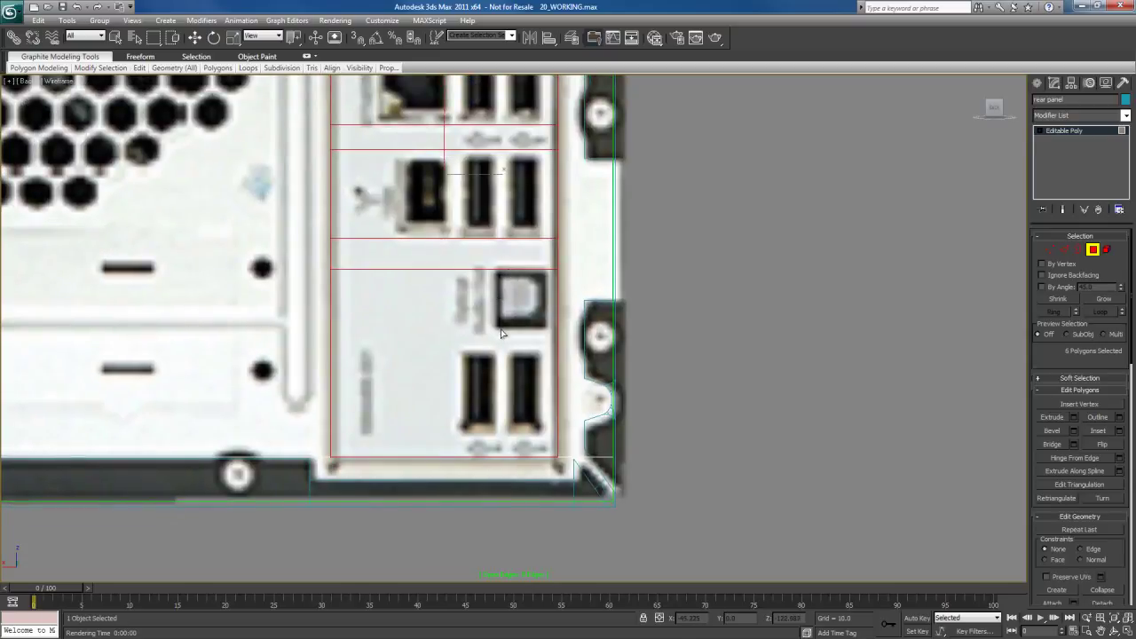
click(503, 330)
click(500, 326)
- QuickSlice the selected polygons horizontally above and below the lowest pair of USB ports
middle_drag(500, 381, 494, 325)
click(480, 296)
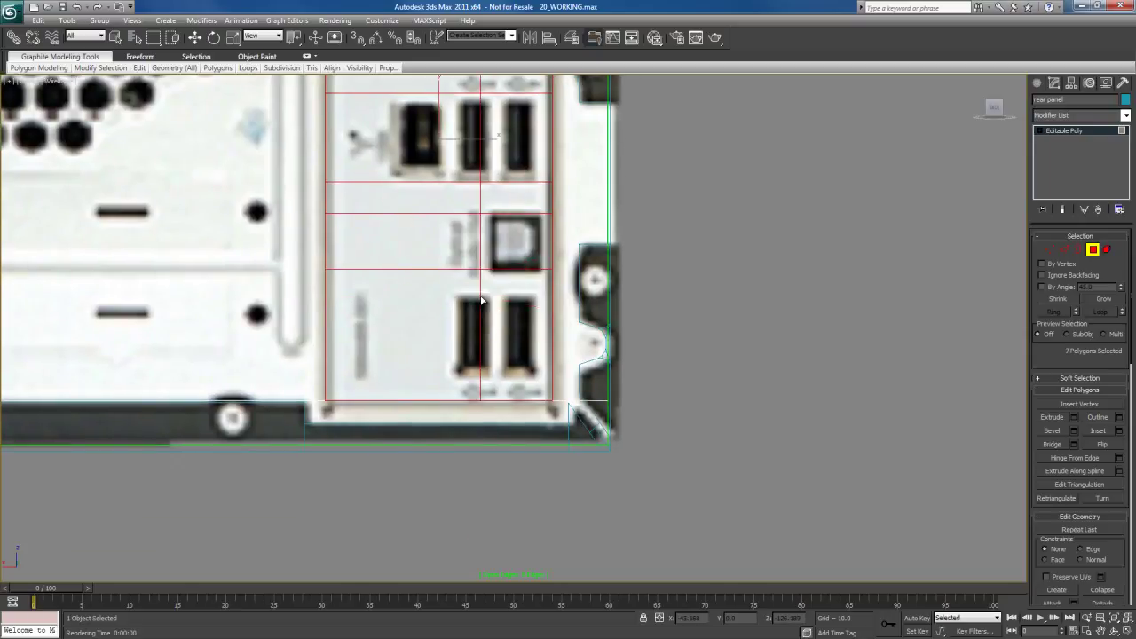
click(480, 300)
click(485, 380)
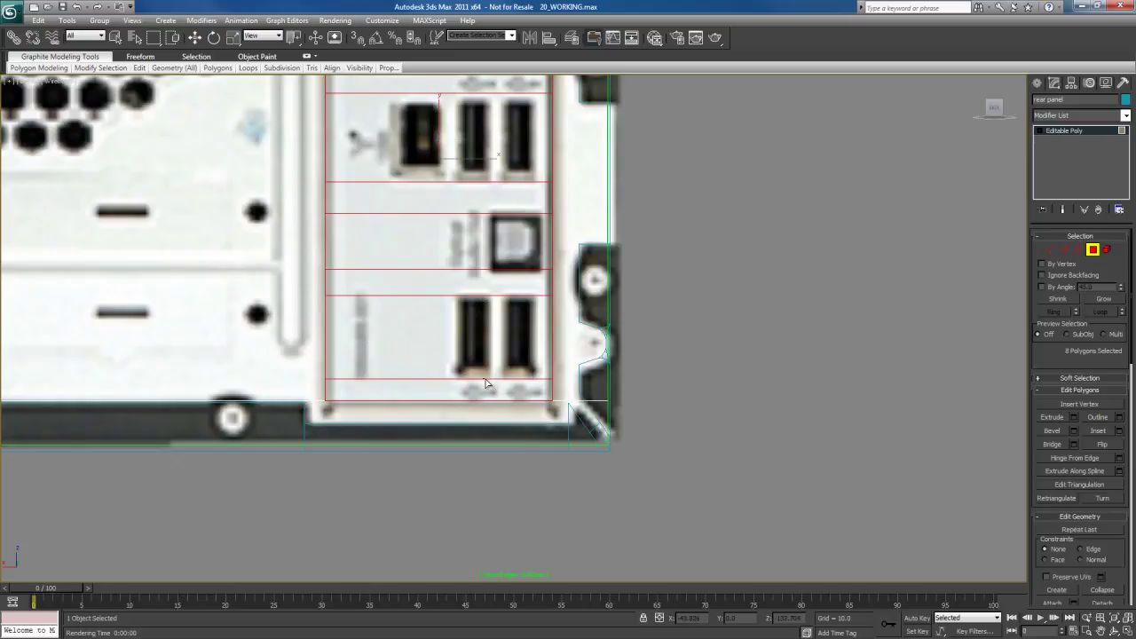
click(487, 383)
- Activate the Outline tool for polygons and clear the current polygon selection
scroll(487, 333, down, 2)
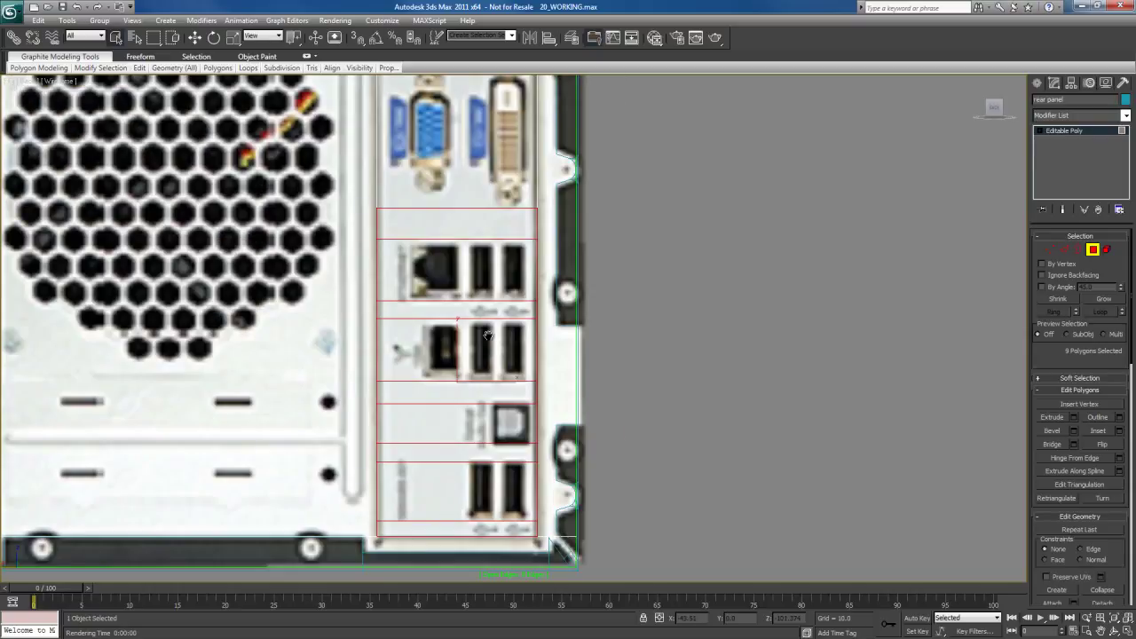
middle_drag(488, 334, 484, 345)
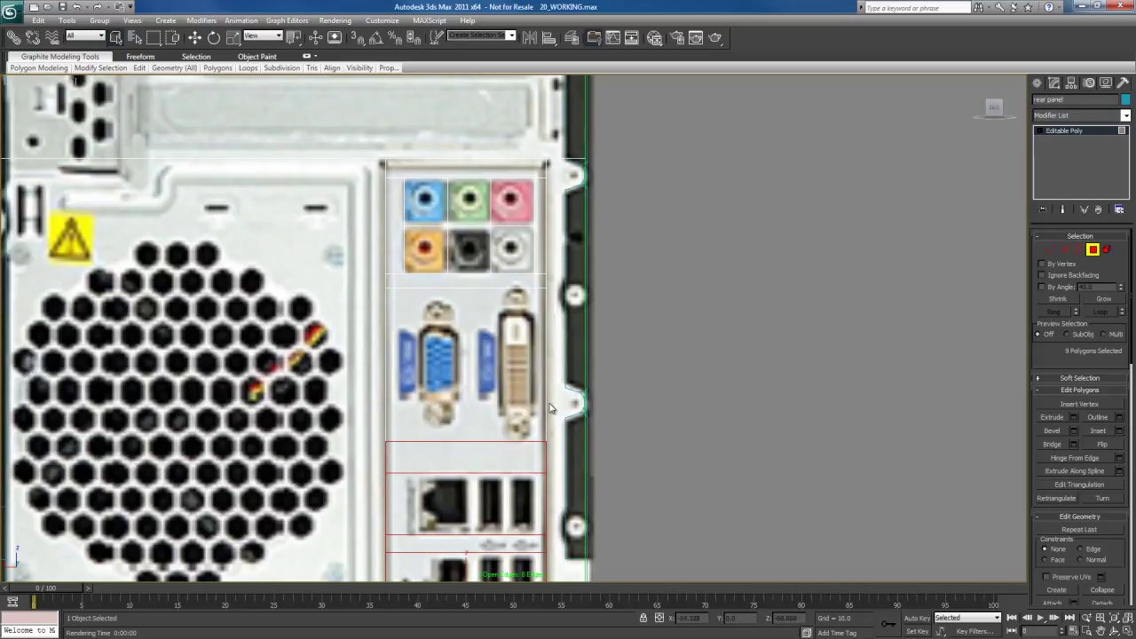
mouse_move(533, 397)
middle_down()
mouse_move(515, 302)
mouse_move(522, 414)
middle_up()
middle_drag(490, 156, 515, 392)
scroll(514, 393, up, 2)
right_click(479, 333)
click(479, 388)
middle_drag(474, 343, 485, 346)
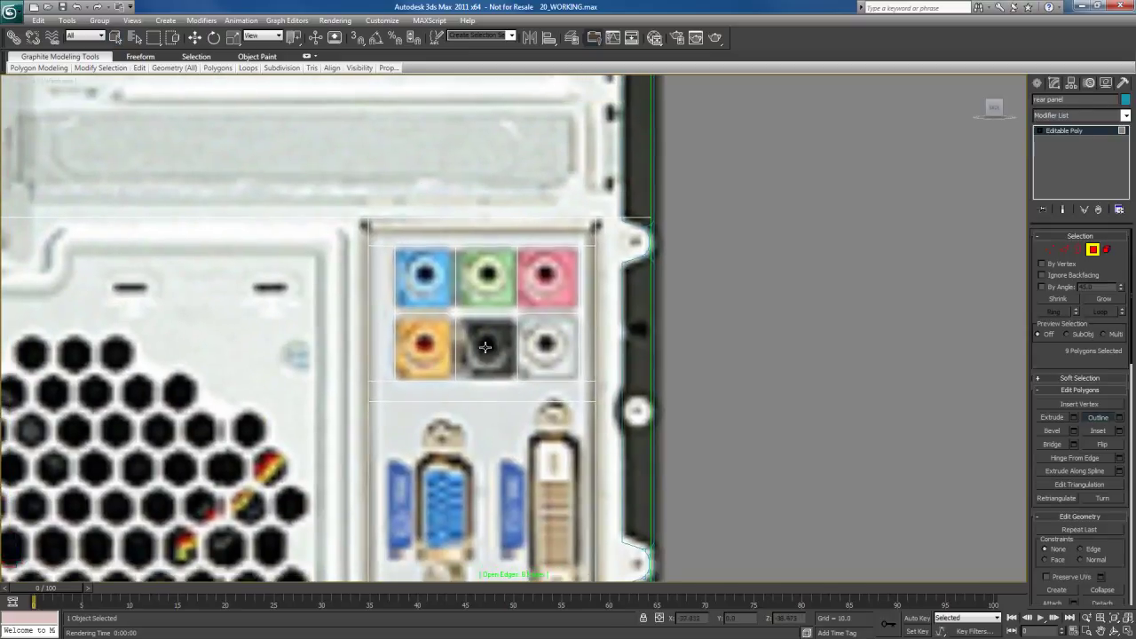
middle_drag(499, 416, 505, 374)
scroll(495, 359, down, 4)
scroll(497, 359, up, 2)
key(ctrl+d)
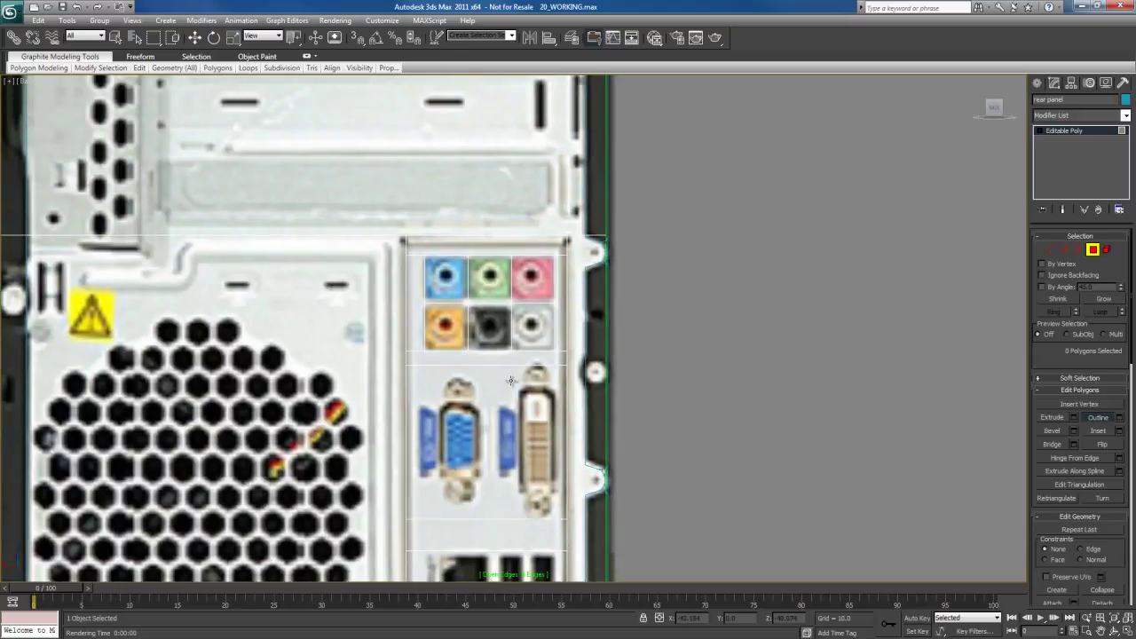